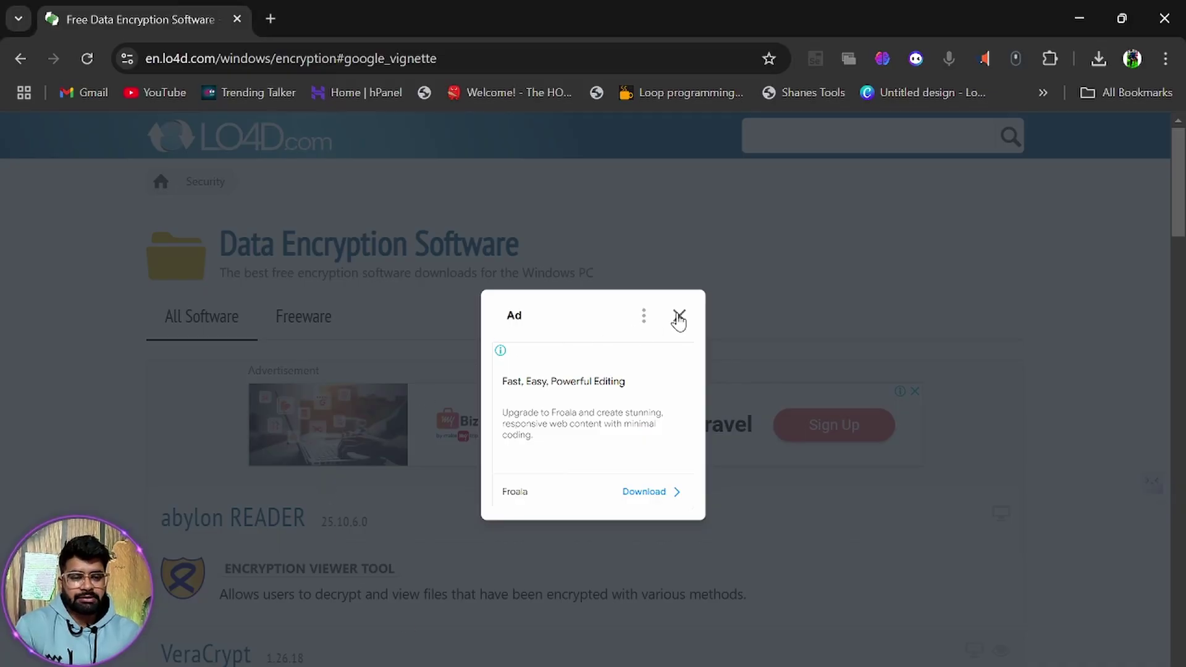
# Dismiss the ad and go back to the SanDisk SecureAccess page's download mirrors.
pyautogui.click(679, 316)
pyautogui.click(24, 58)
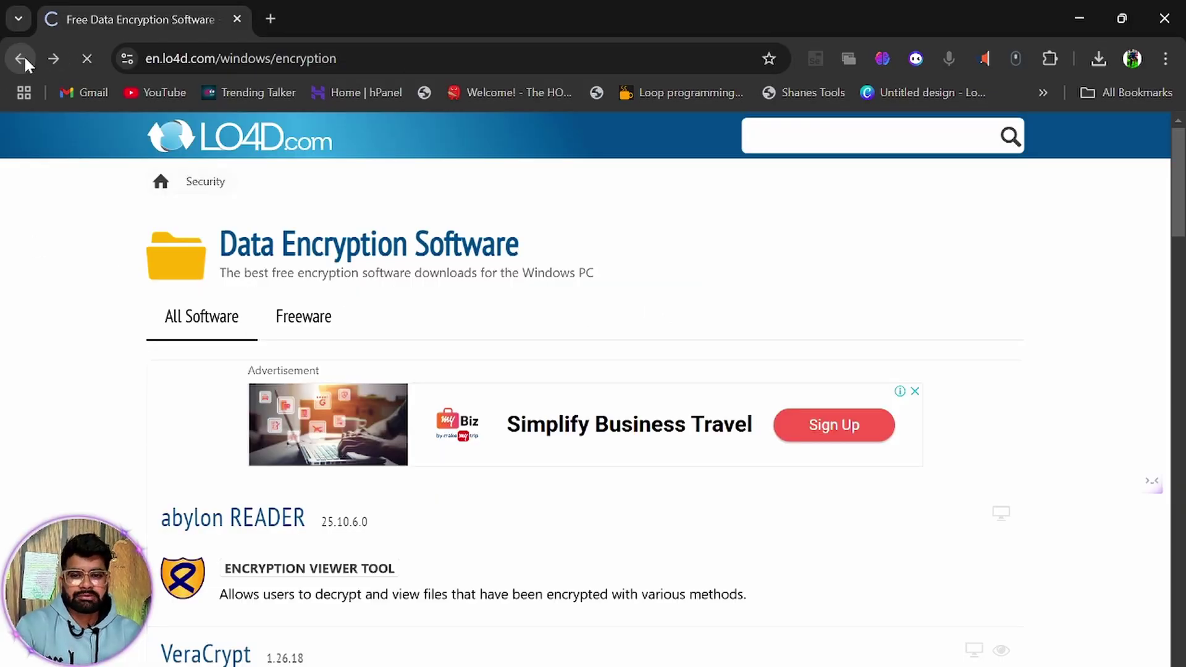
pyautogui.click(24, 59)
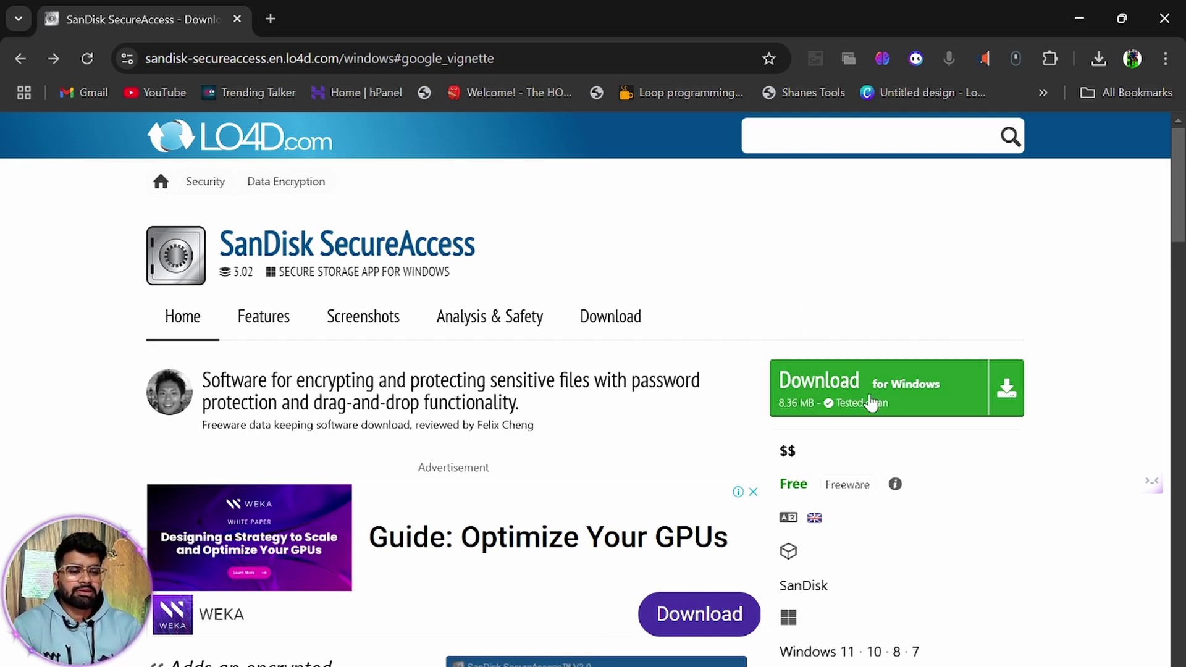
pyautogui.click(923, 396)
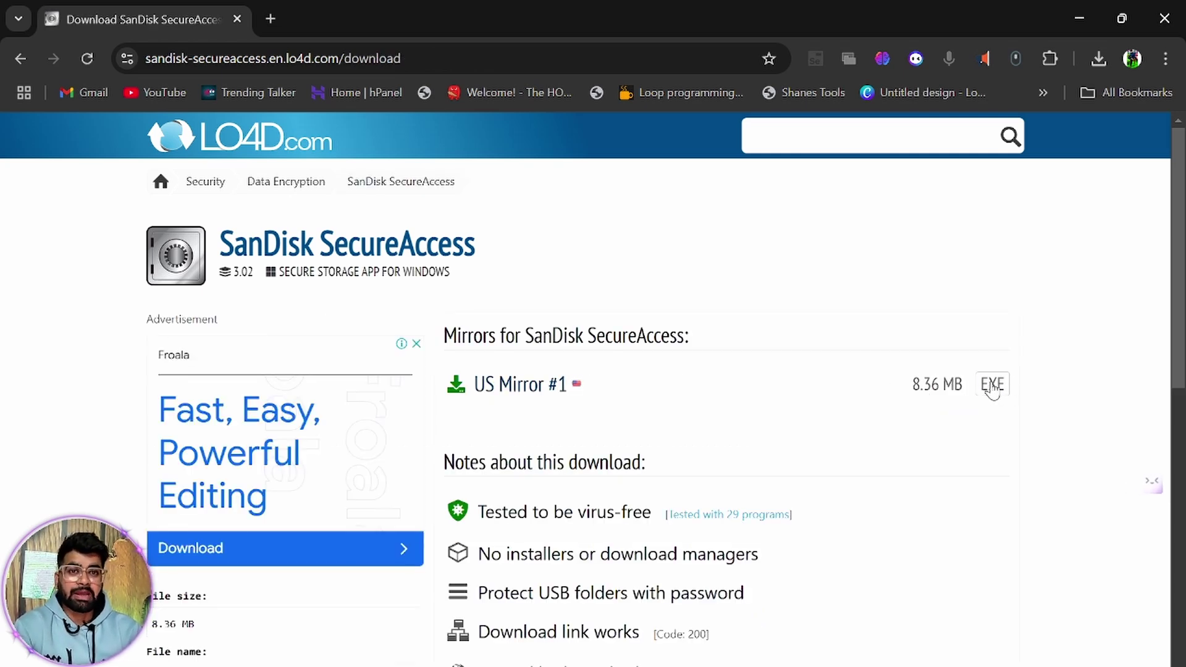
# Download the SanDiskSecureAccessV3_win installer from the EXE mirror and show it in its folder.
pyautogui.click(992, 390)
pyautogui.click(679, 316)
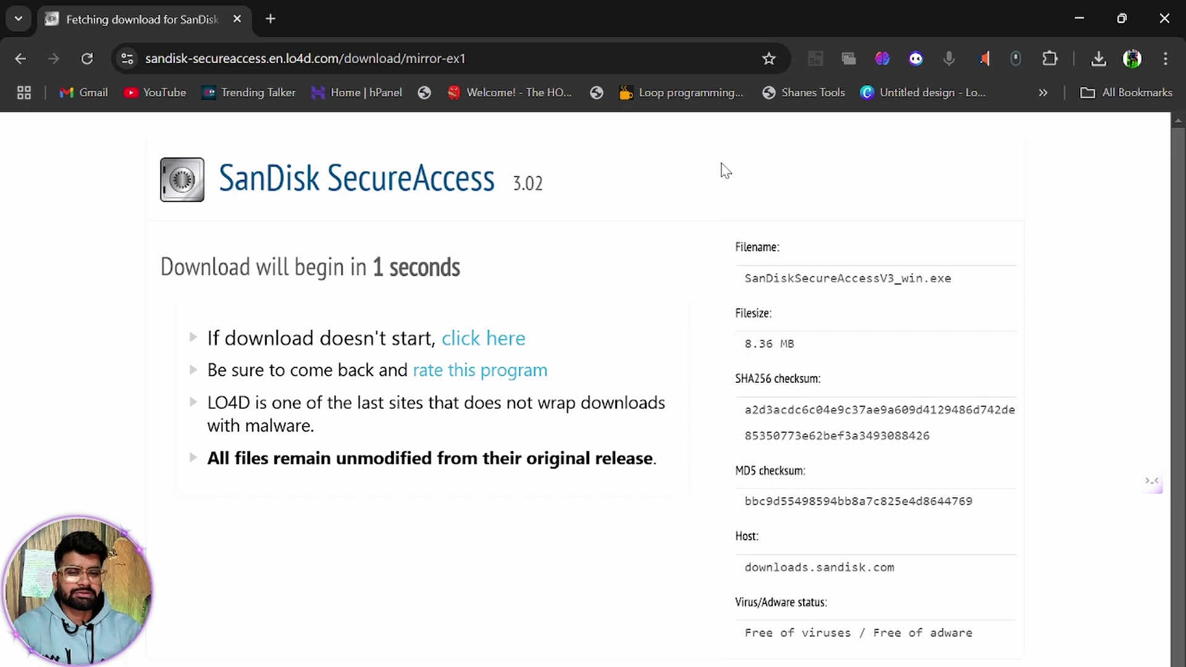
pyautogui.click(1095, 61)
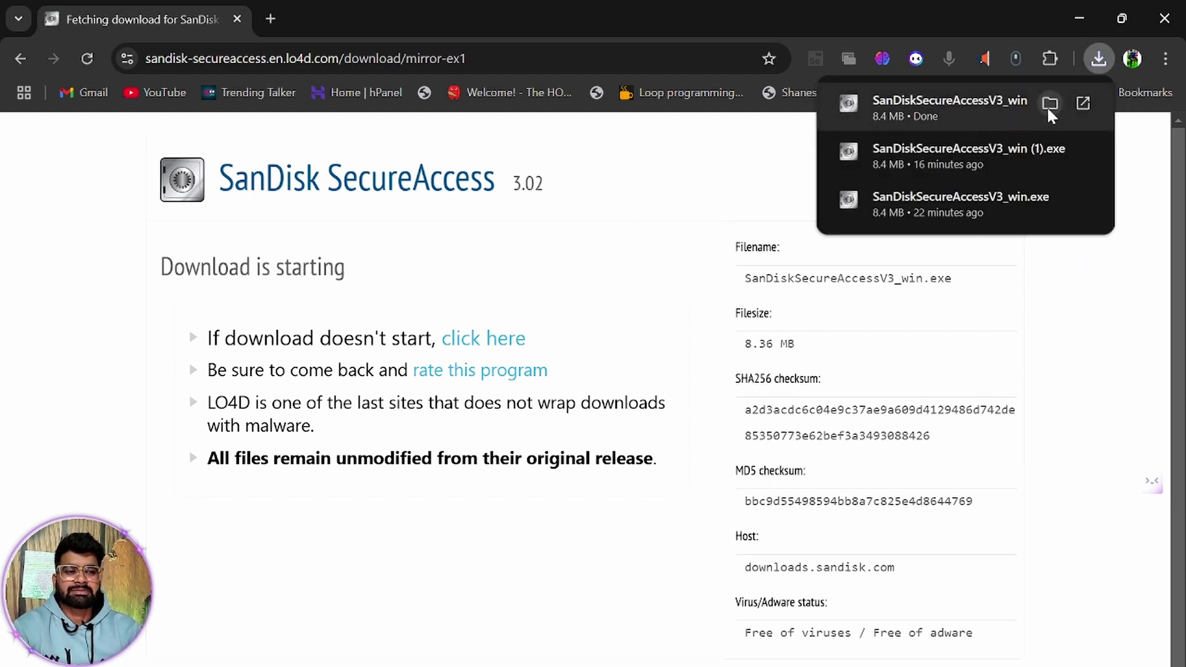
pyautogui.click(1048, 103)
# Open the Downloads folder, then USB Drive (F:) from This PC in a new Explorer window.
pyautogui.click(425, 168)
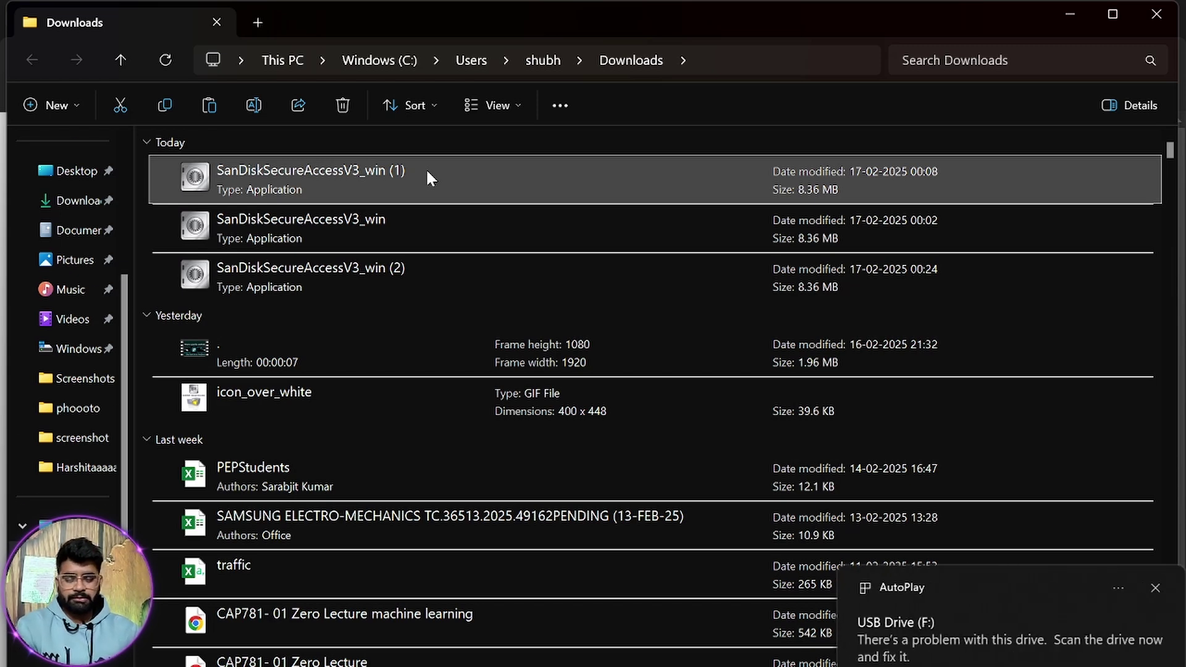
pyautogui.press('super+e')
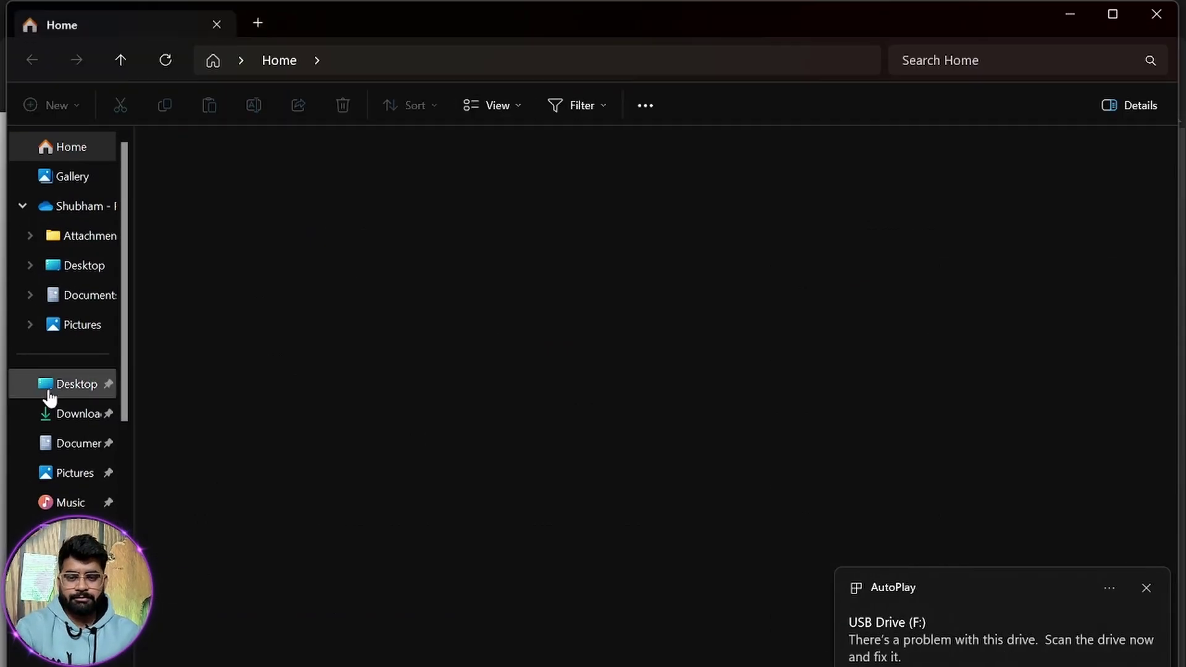
pyautogui.scroll(-4, 73, 471)
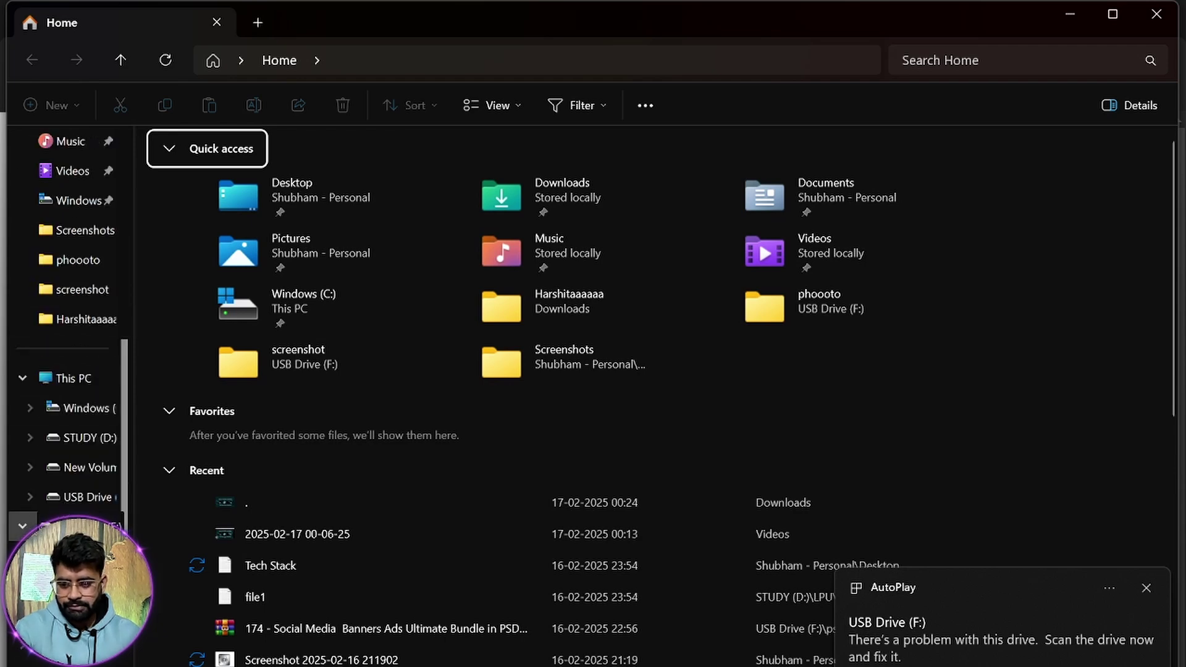
pyautogui.click(73, 383)
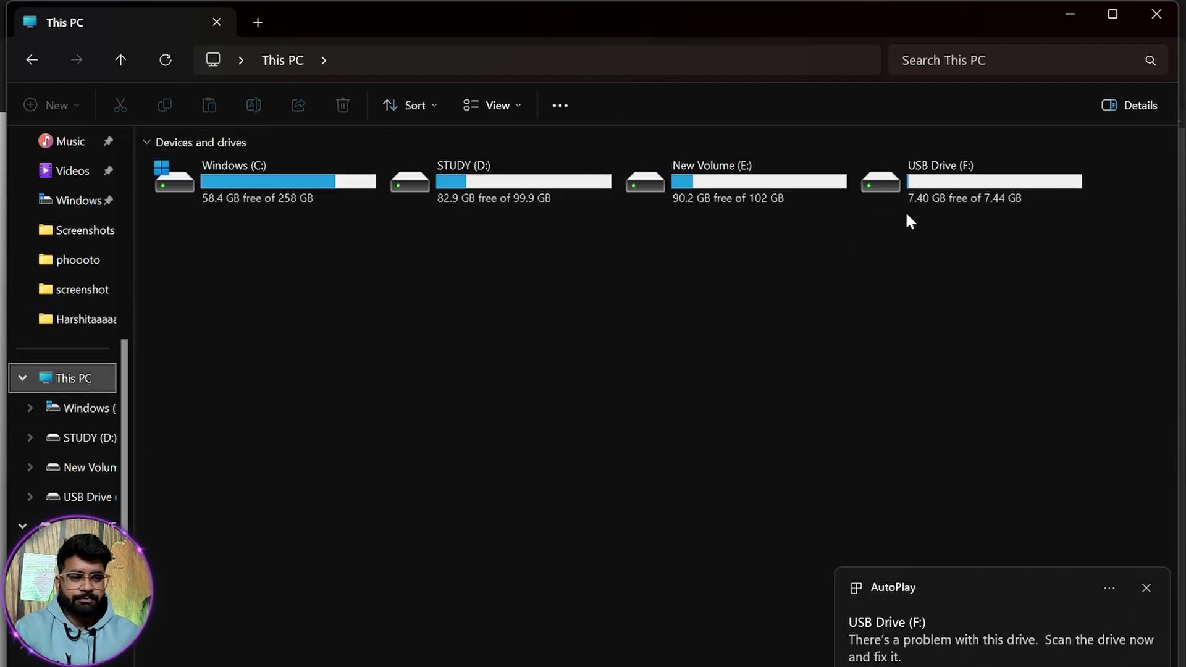
pyautogui.doubleClick(925, 198)
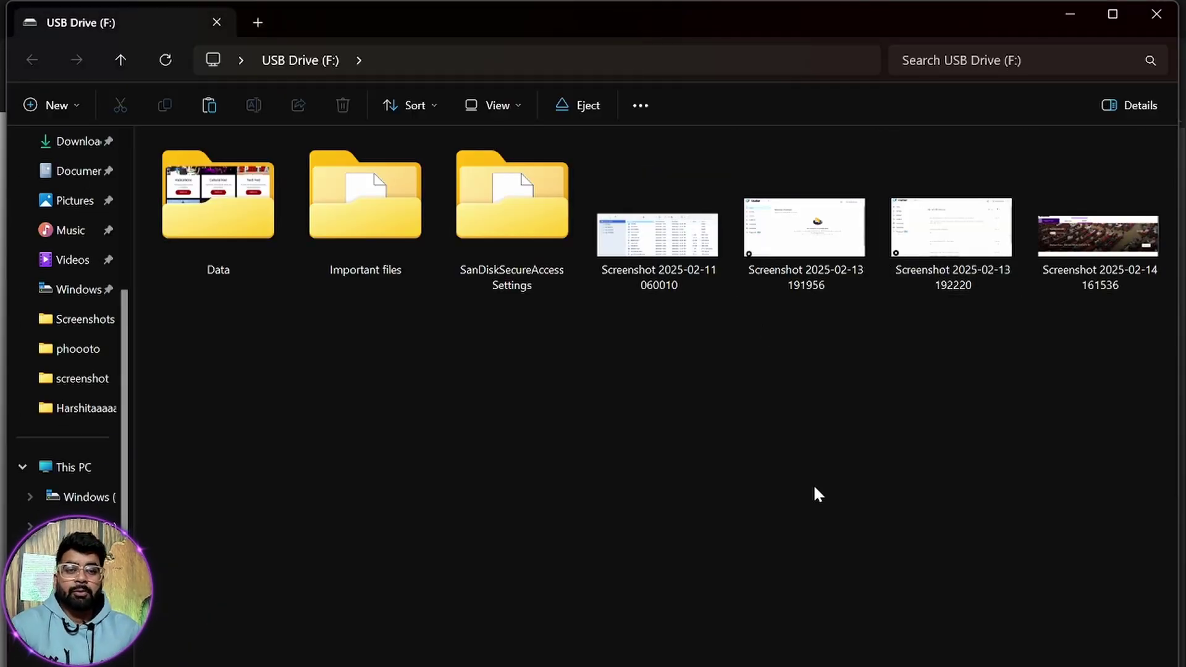
# Permanently delete the SanDiskSecureAccess Settings folder from USB Drive (F:).
pyautogui.moveTo(1108, 321); pyautogui.dragTo(710, 331)
pyautogui.click(743, 502)
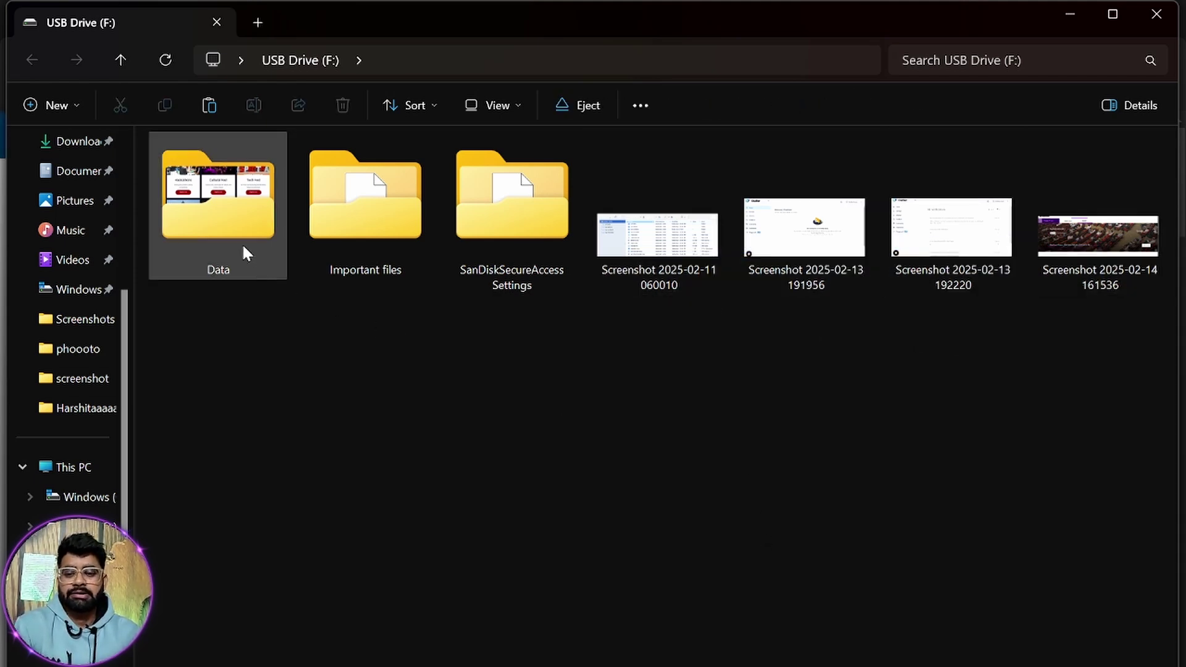
pyautogui.click(238, 221)
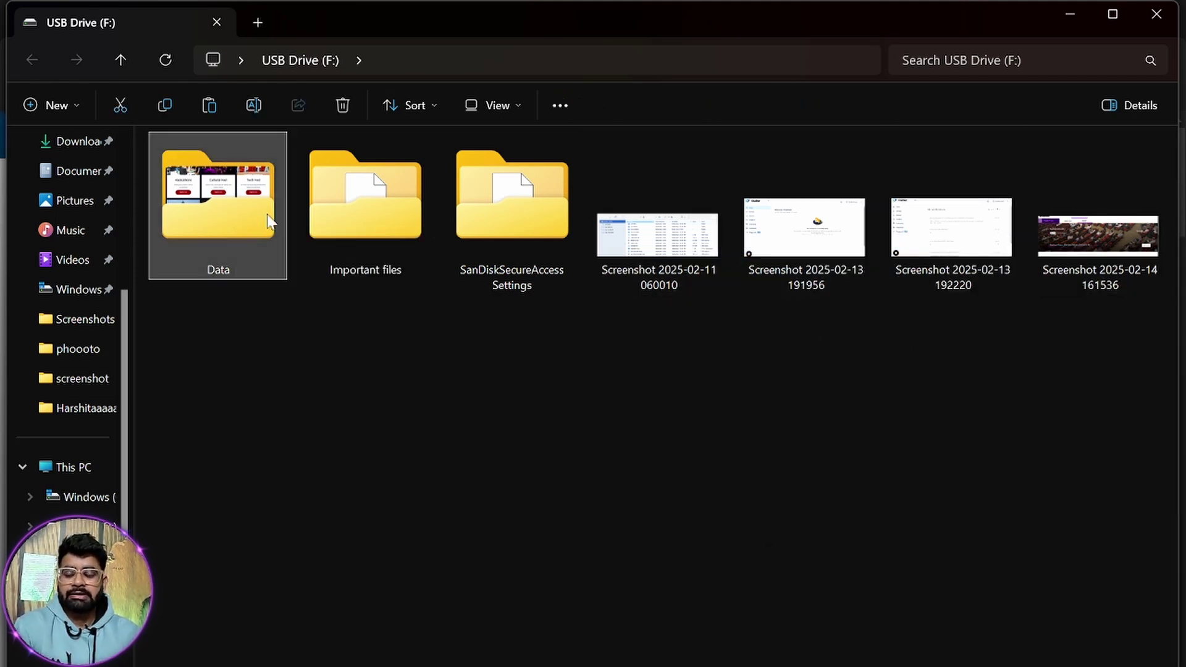
pyautogui.click(523, 238)
pyautogui.press('Delete')
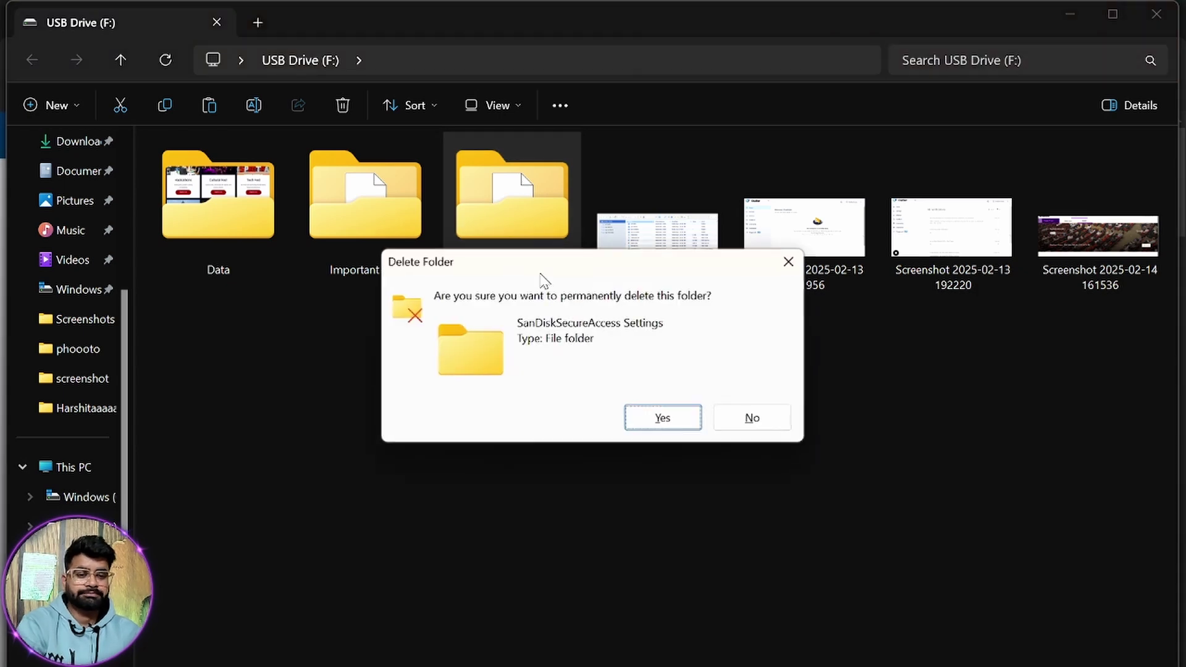
pyautogui.click(662, 416)
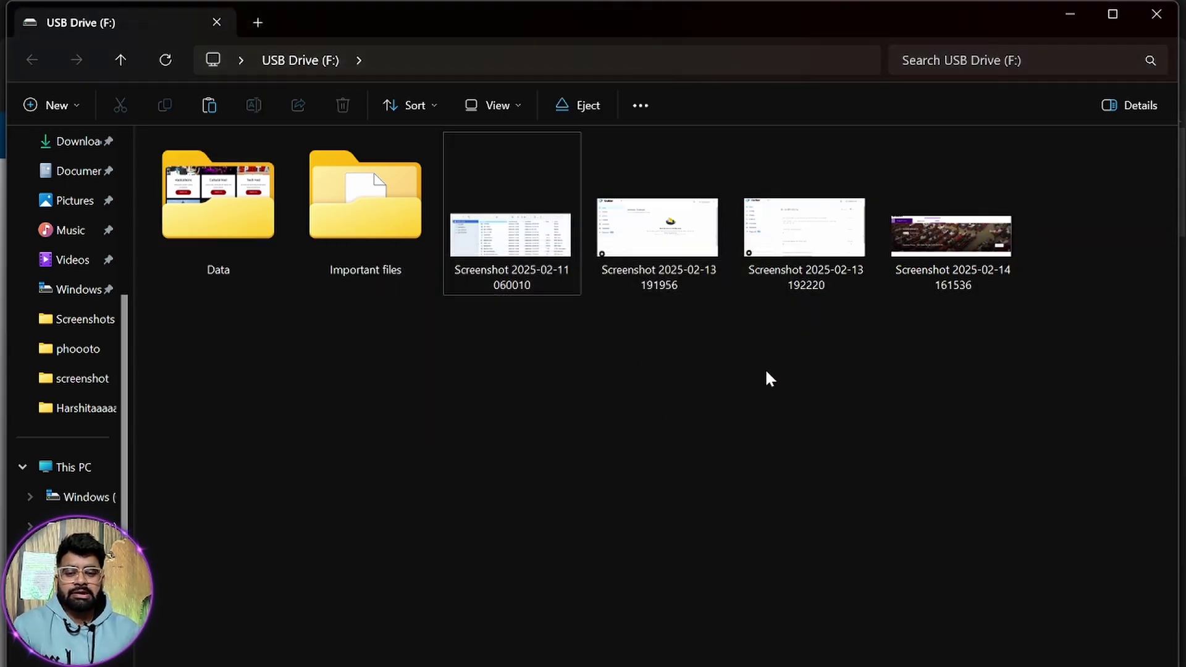
pyautogui.moveTo(1057, 265); pyautogui.dragTo(234, 272)
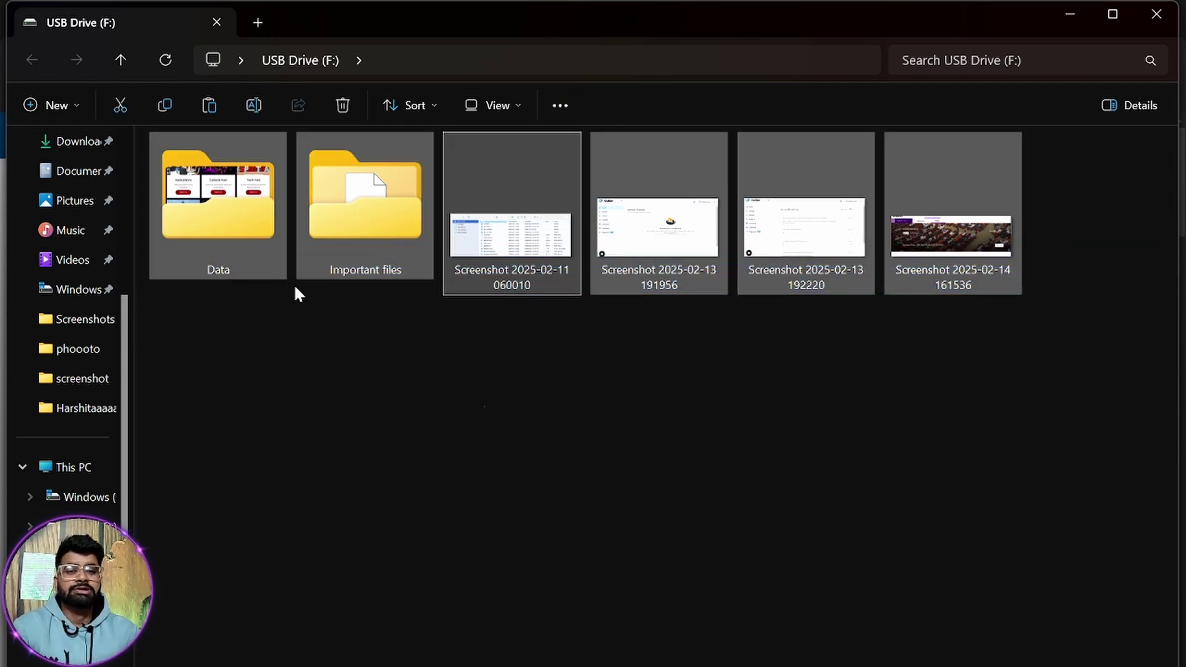
pyautogui.click(511, 408)
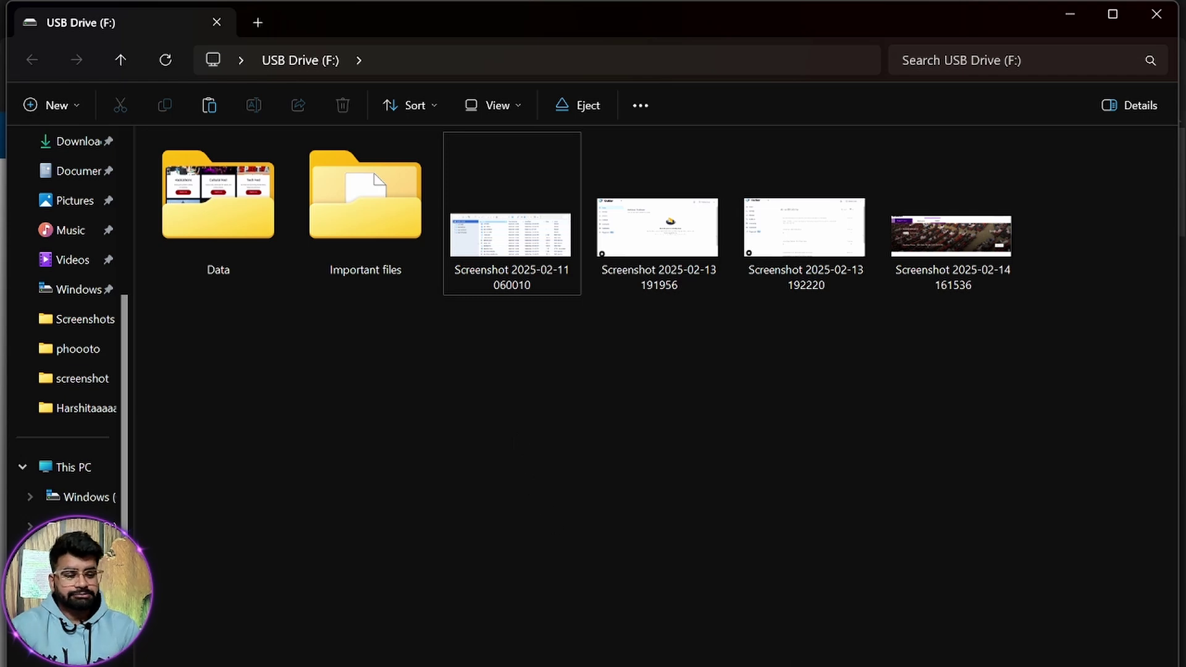
# Bring the Downloads window with the installer back to the front.
pyautogui.moveTo(649, 664)
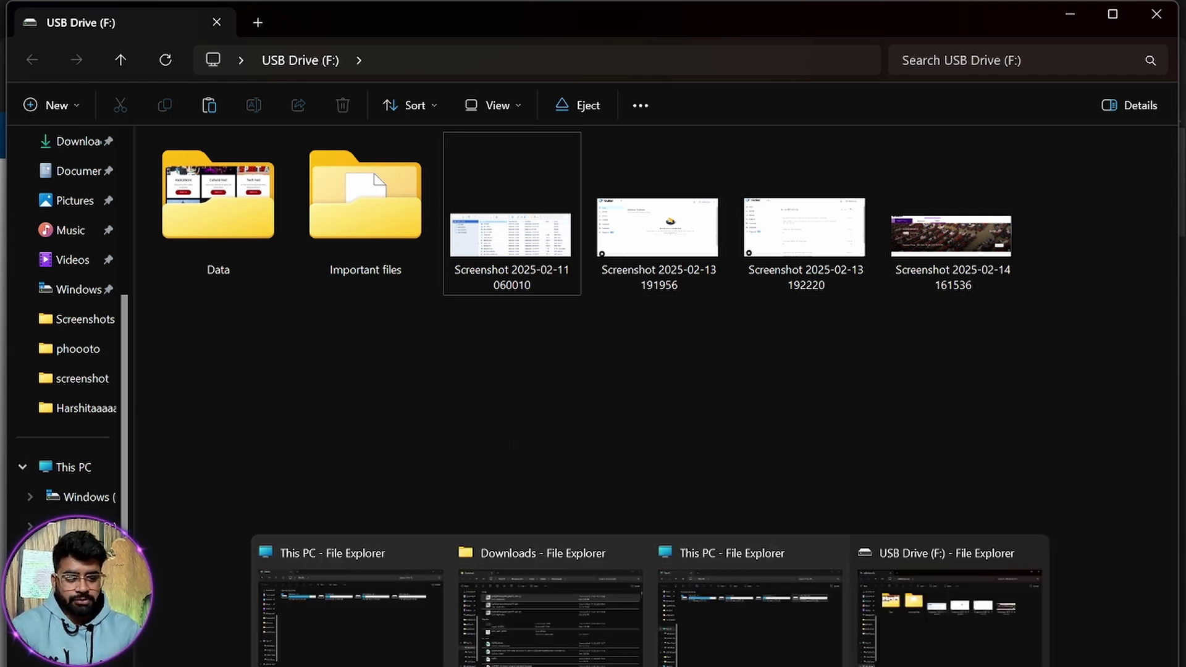
pyautogui.click(570, 601)
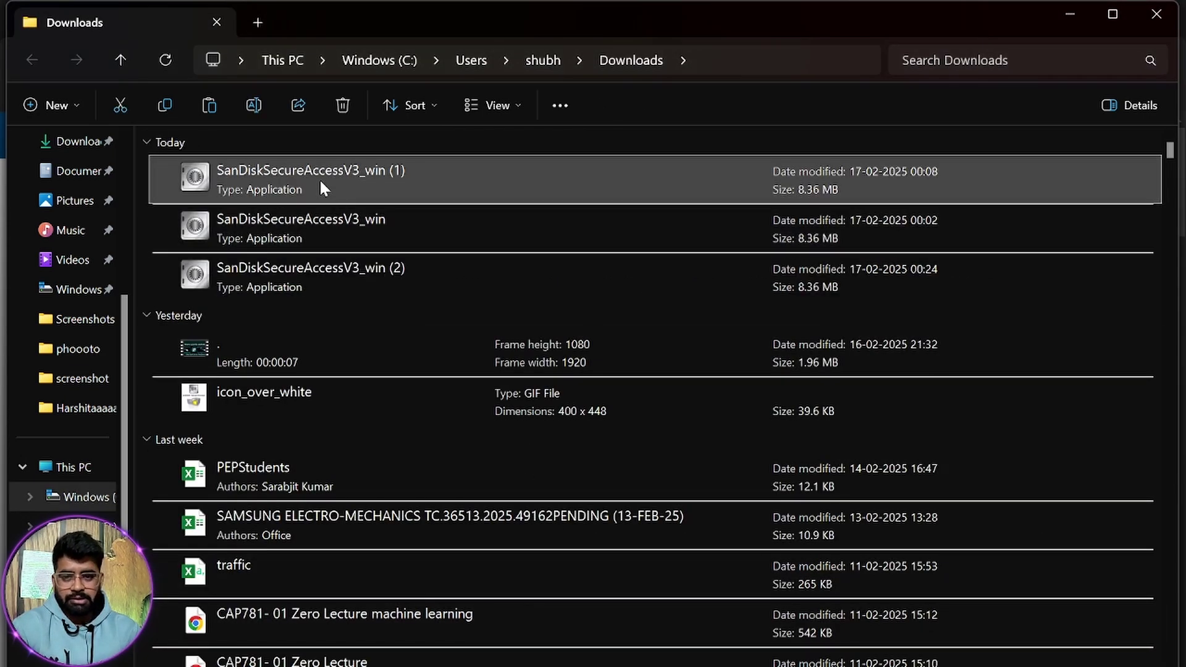
pyautogui.press('F2')
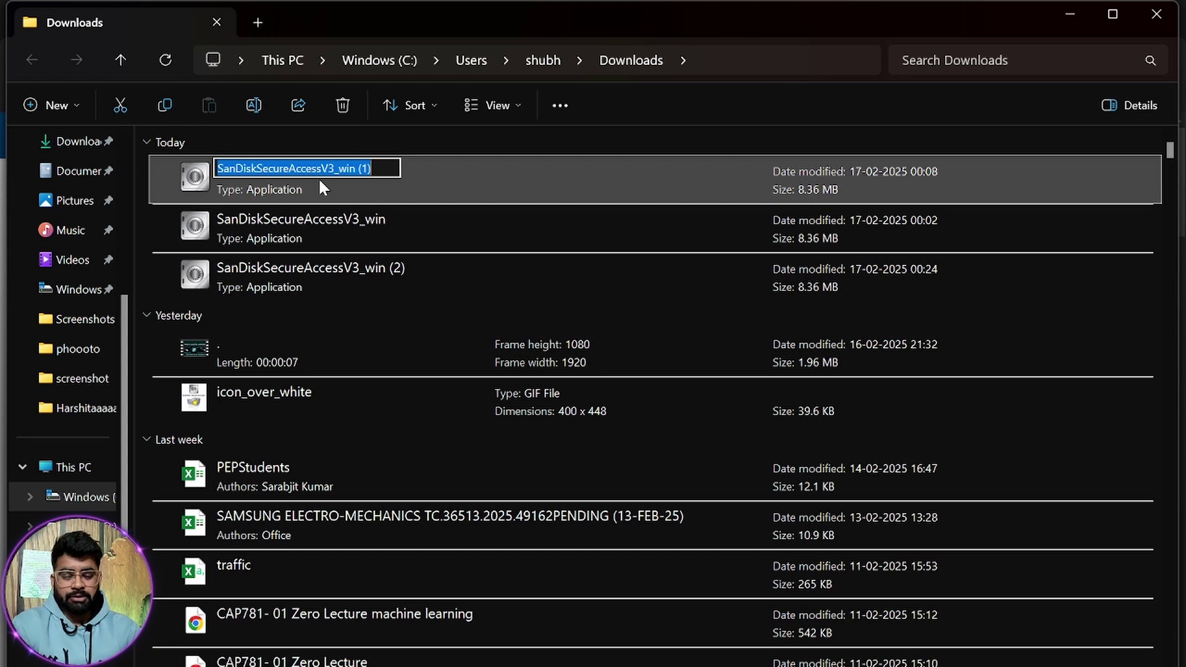
pyautogui.press('Return')
pyautogui.hotkey('alt', 'Tab')
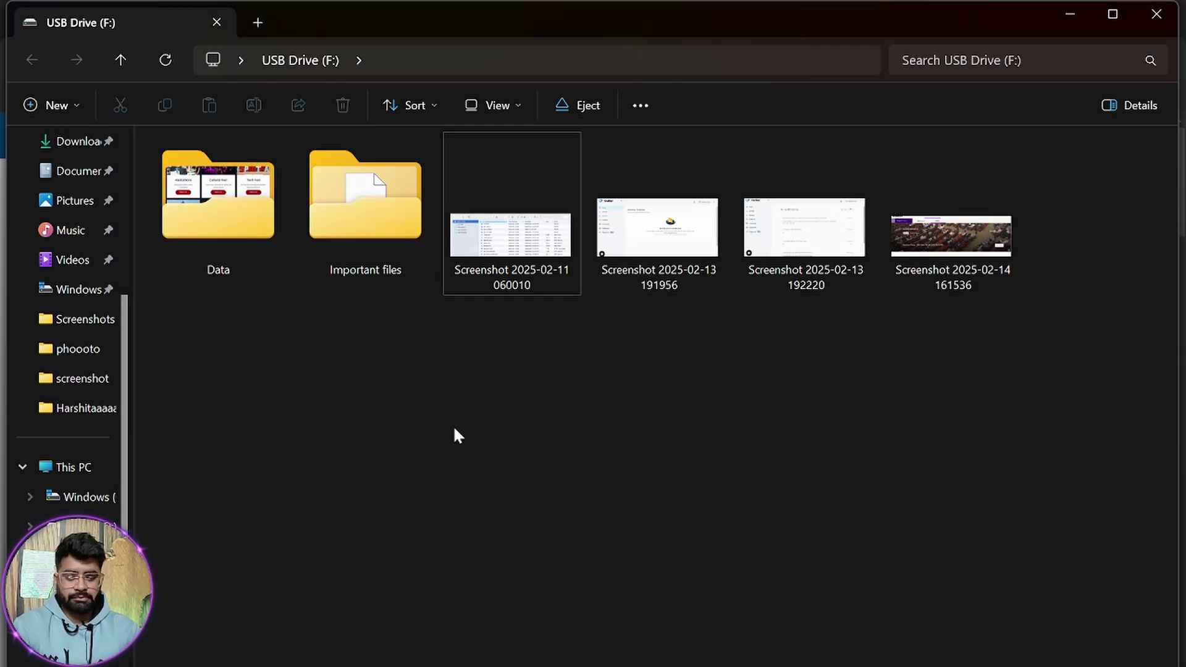
pyautogui.hotkey('alt', 'Tab')
# Copy the SanDiskSecureAccessV3_win installer from Downloads onto USB Drive (F:).
pyautogui.click(270, 178)
pyautogui.click(295, 240)
pyautogui.hotkey('ctrl', 'c')
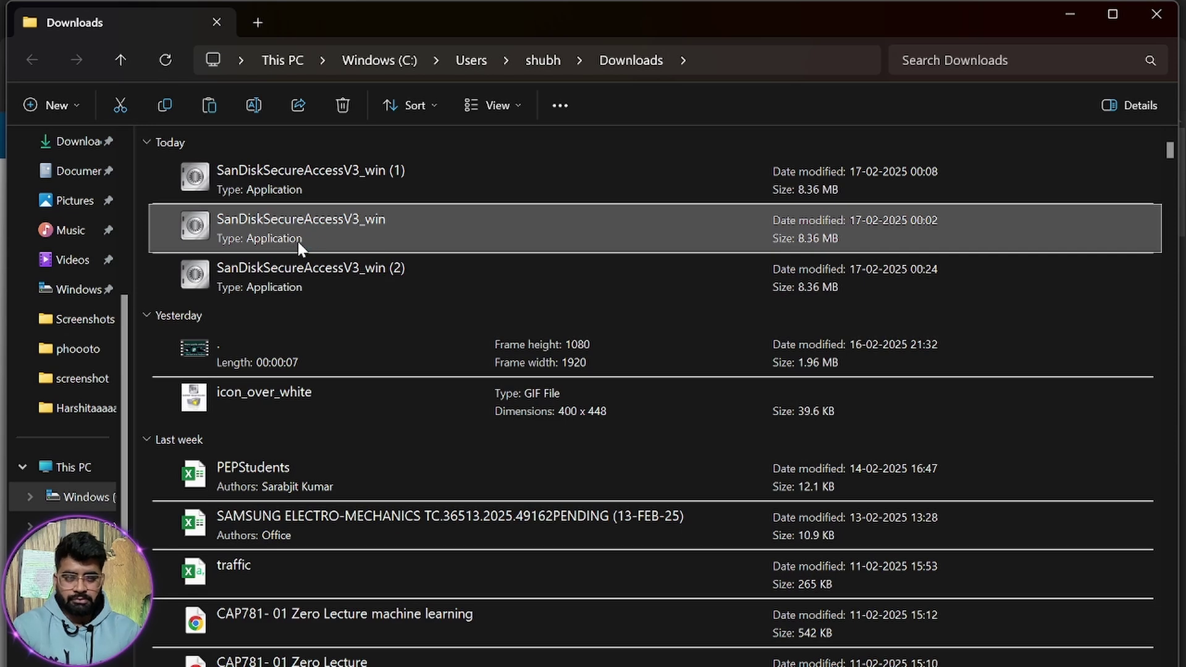
pyautogui.hotkey('alt', 'Tab')
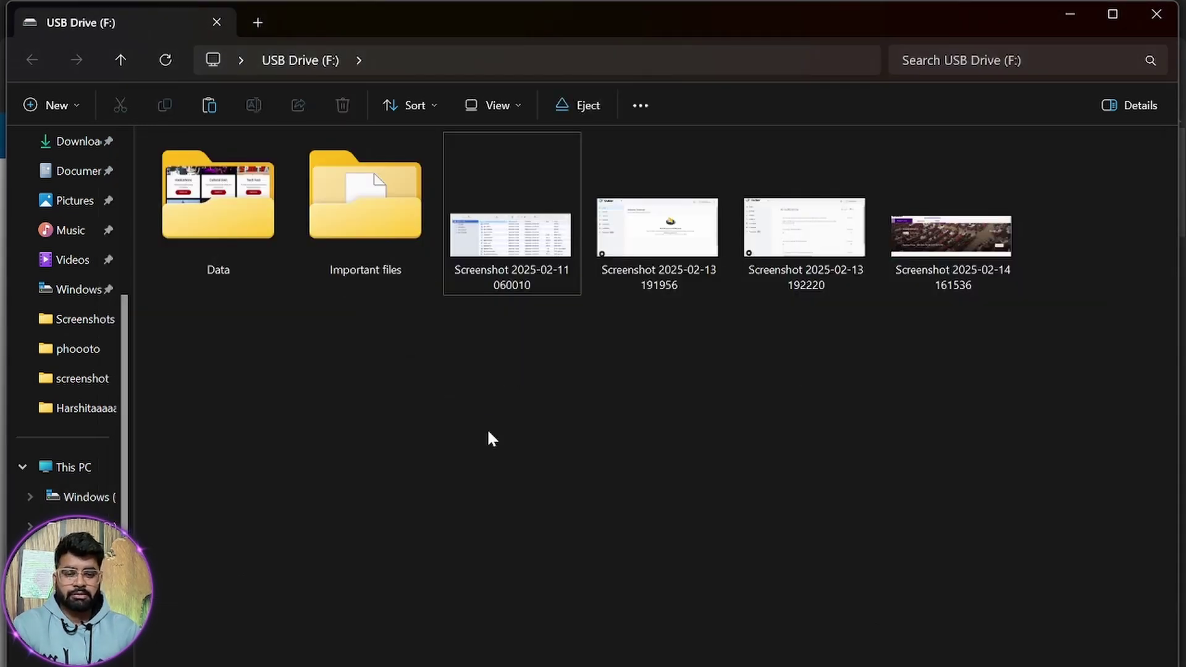
pyautogui.hotkey('ctrl', 'v')
pyautogui.rightClick(483, 502)
pyautogui.press('Escape')
pyautogui.click(1095, 222)
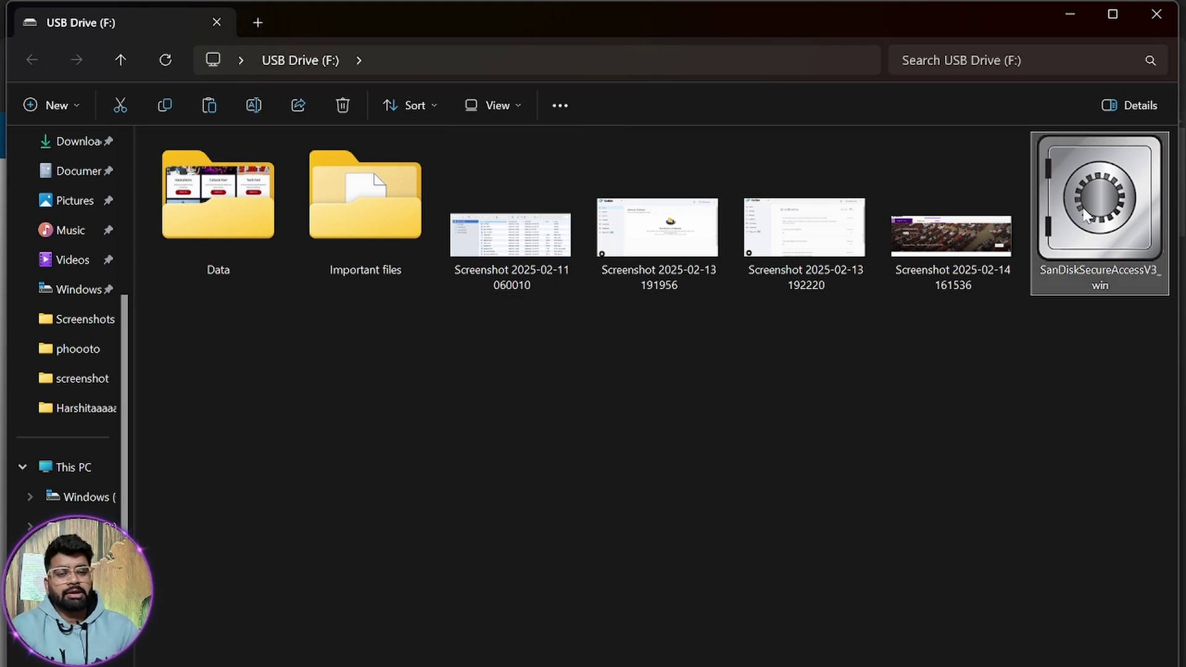
pyautogui.click(1046, 451)
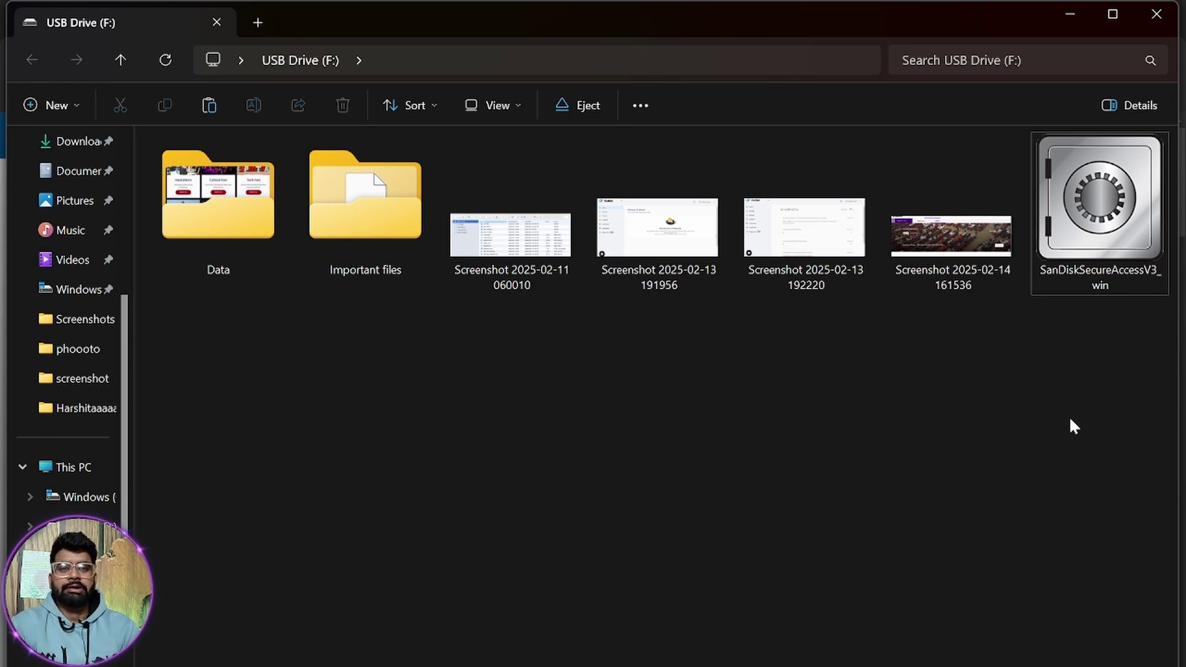
# Launch SanDisk SecureAccess V3.02 from the USB drive and accept the licence agreement.
pyautogui.doubleClick(1088, 196)
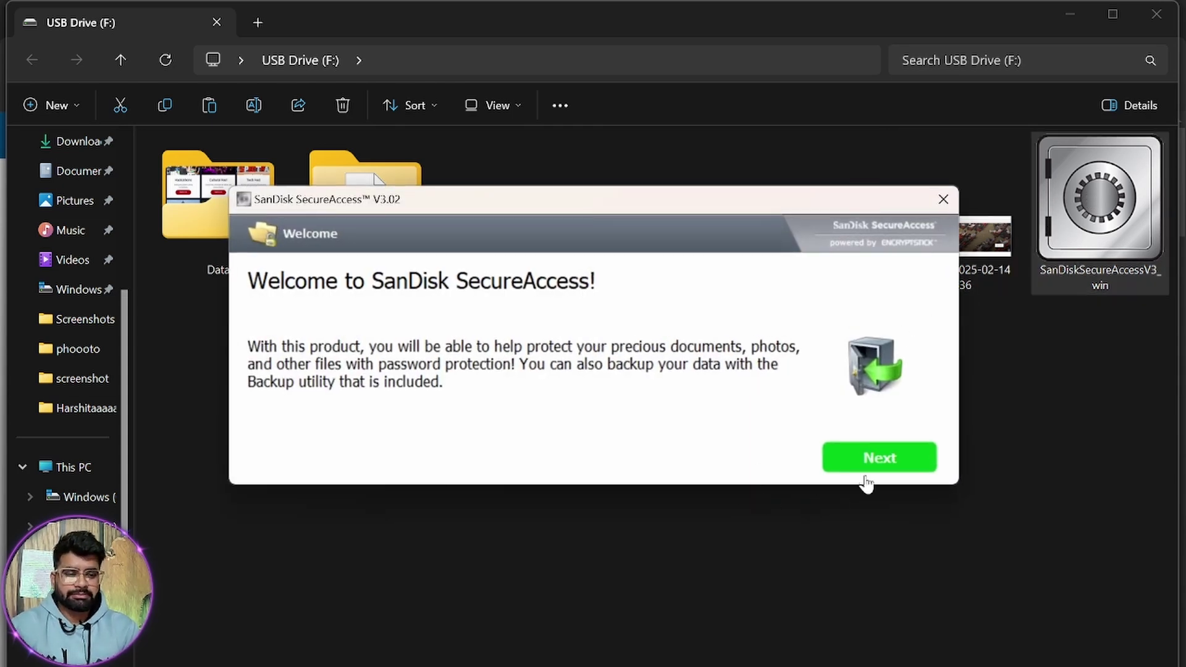
pyautogui.click(866, 457)
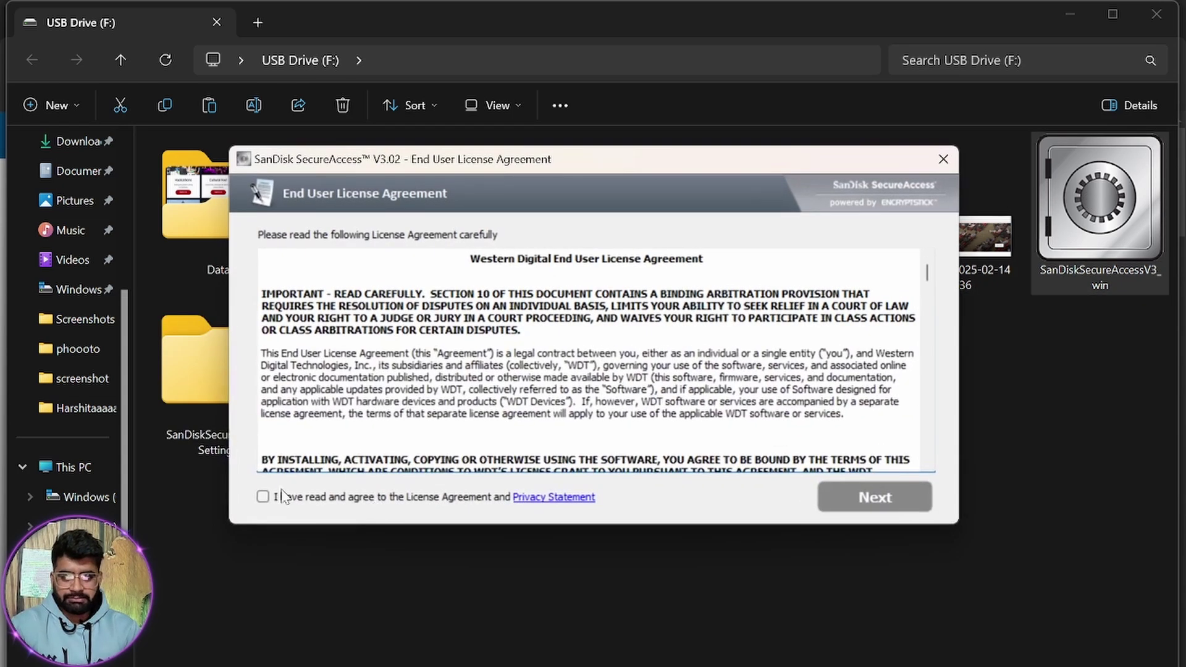
pyautogui.click(265, 496)
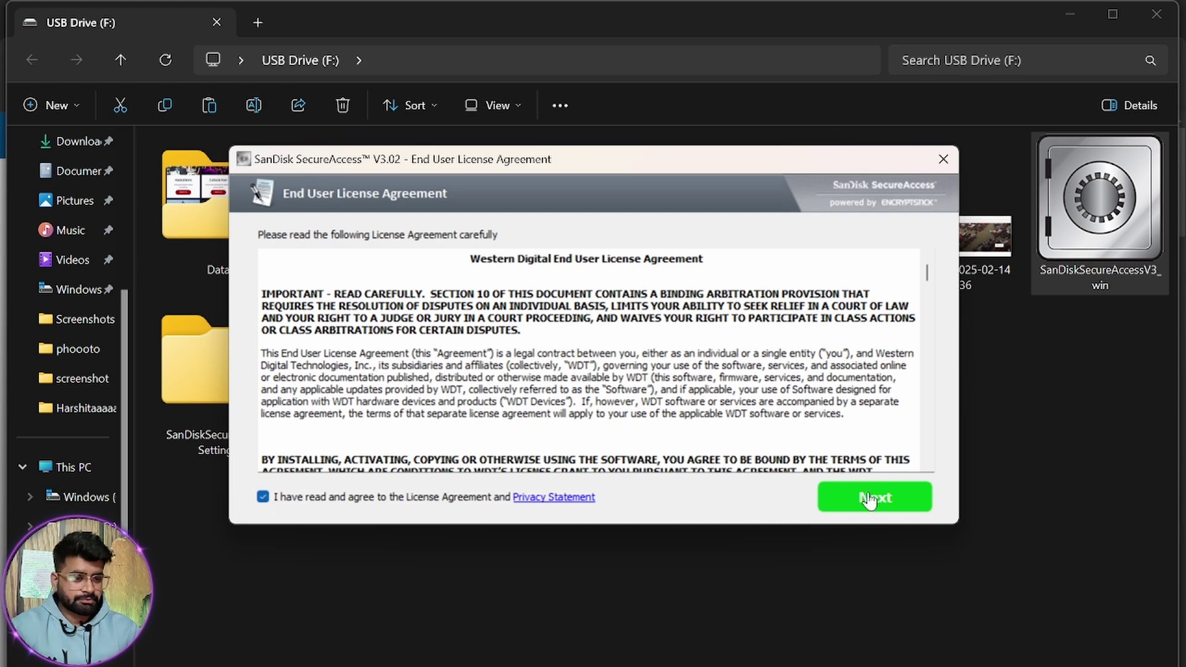
pyautogui.click(870, 501)
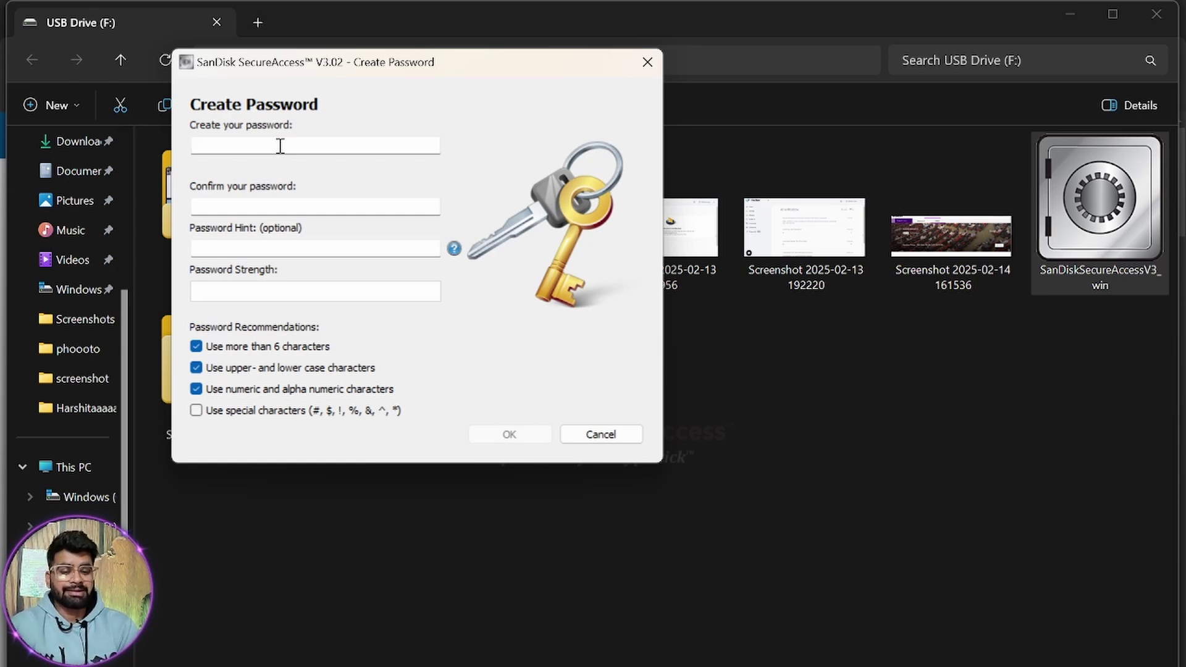
# Enter the new vault password and confirm it.
pyautogui.write('abc')
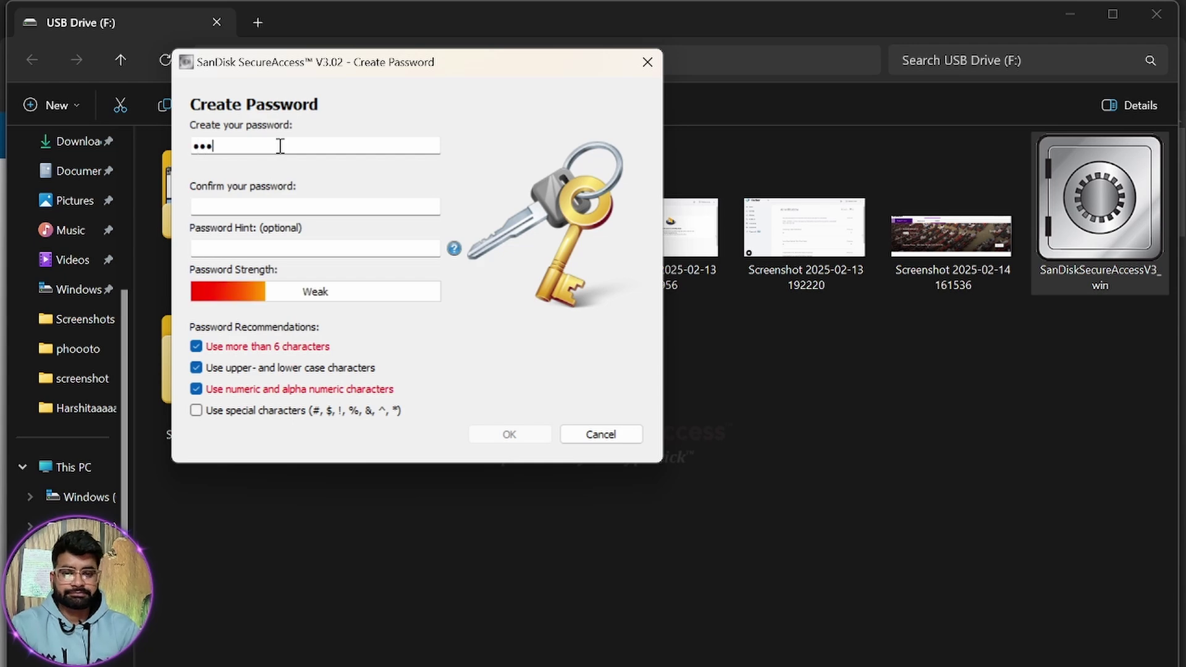
pyautogui.press('BackSpace')
pyautogui.press('BackSpace')
pyautogui.press('BackSpace')
pyautogui.write('abc123')
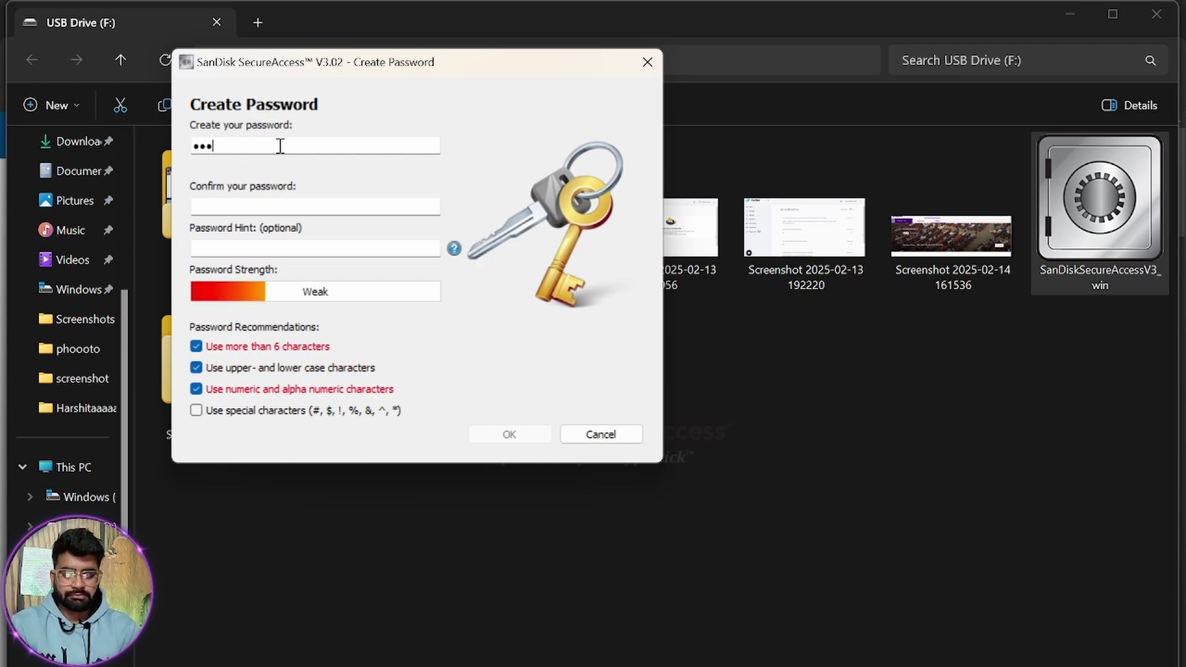
pyautogui.write('4')
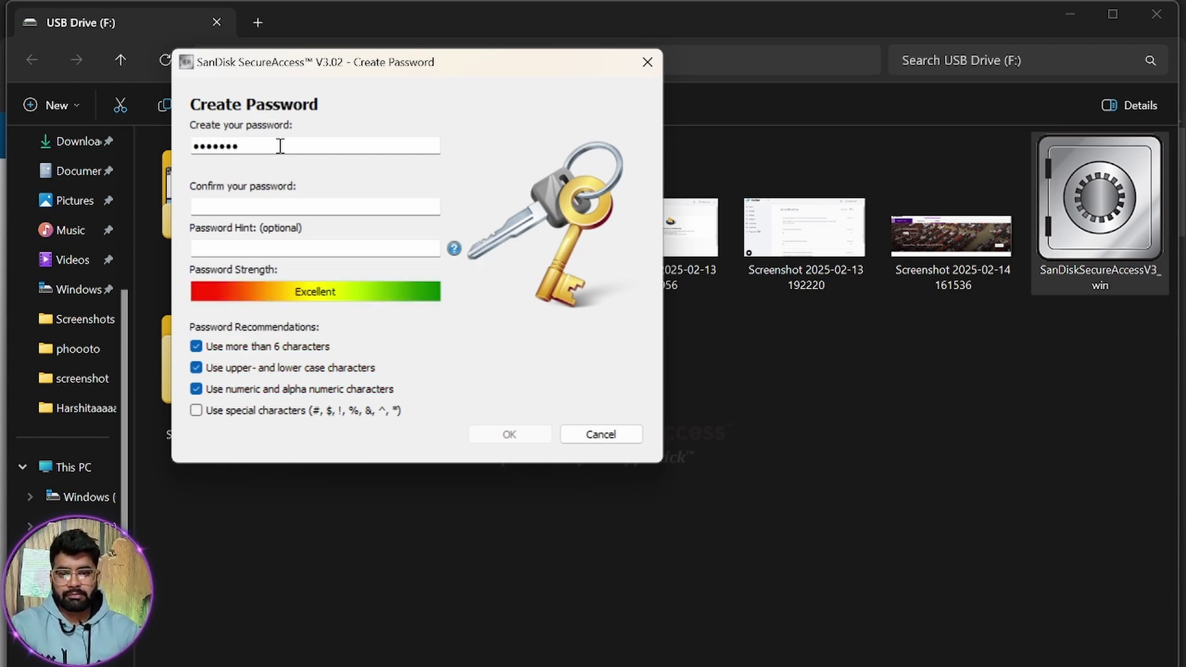
pyautogui.click(304, 205)
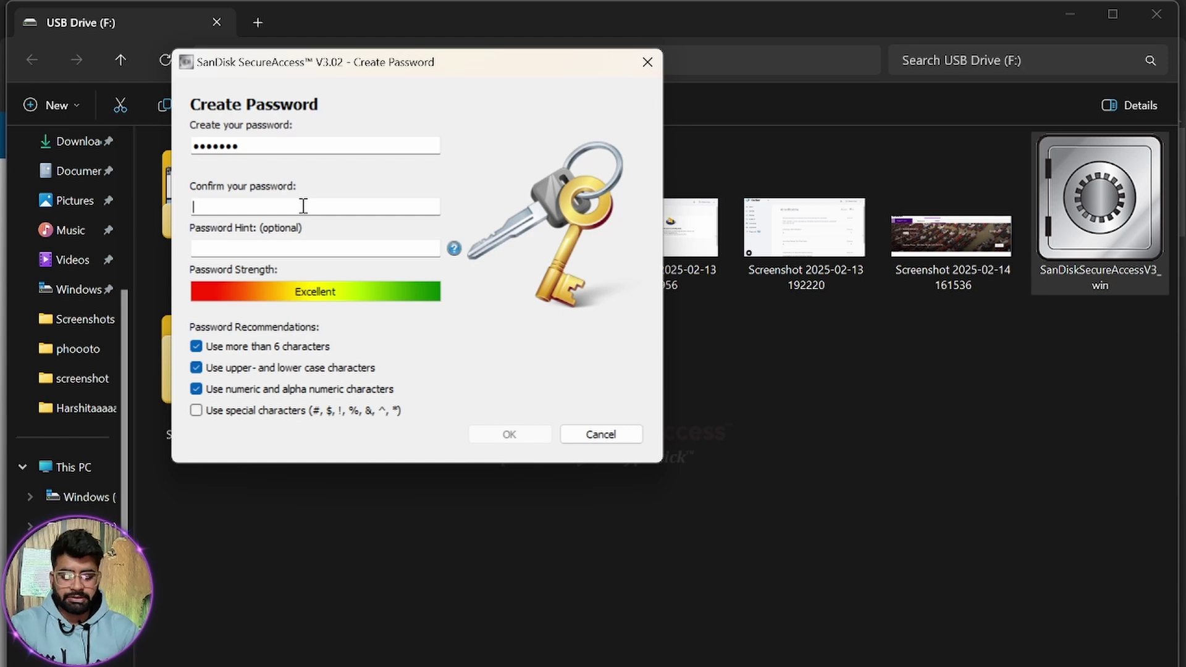
pyautogui.write('abc1234')
pyautogui.click(331, 250)
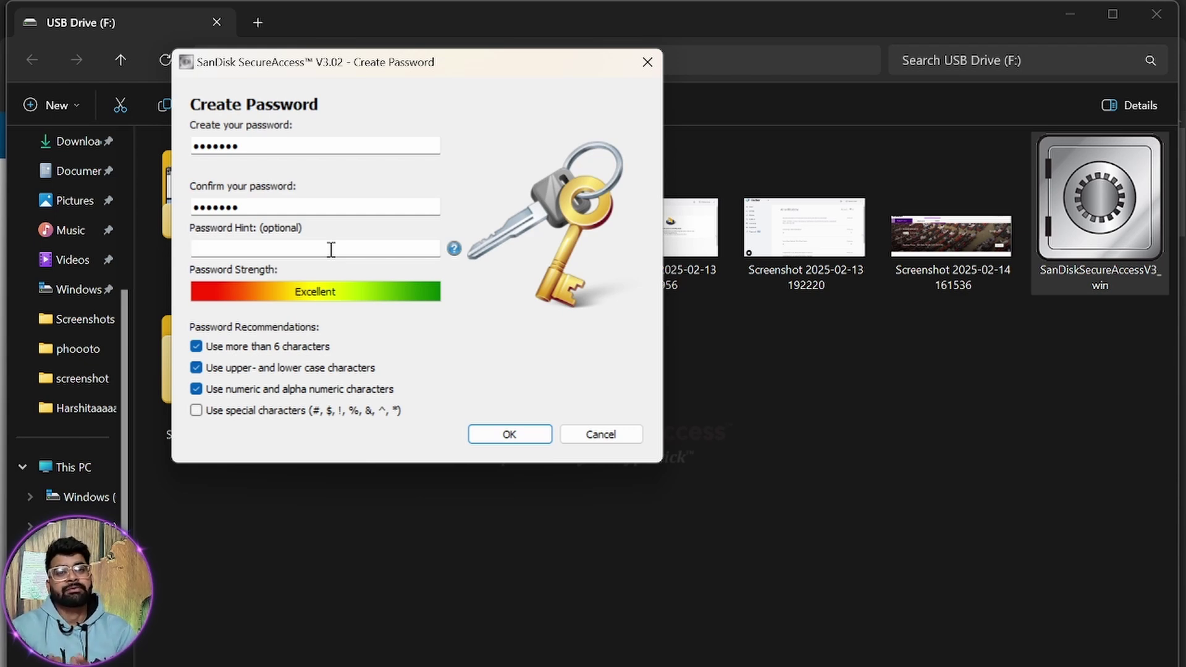
# Add a password hint, confirm, and tick 'Do not show again' for the tips.
pyautogui.write('name of')
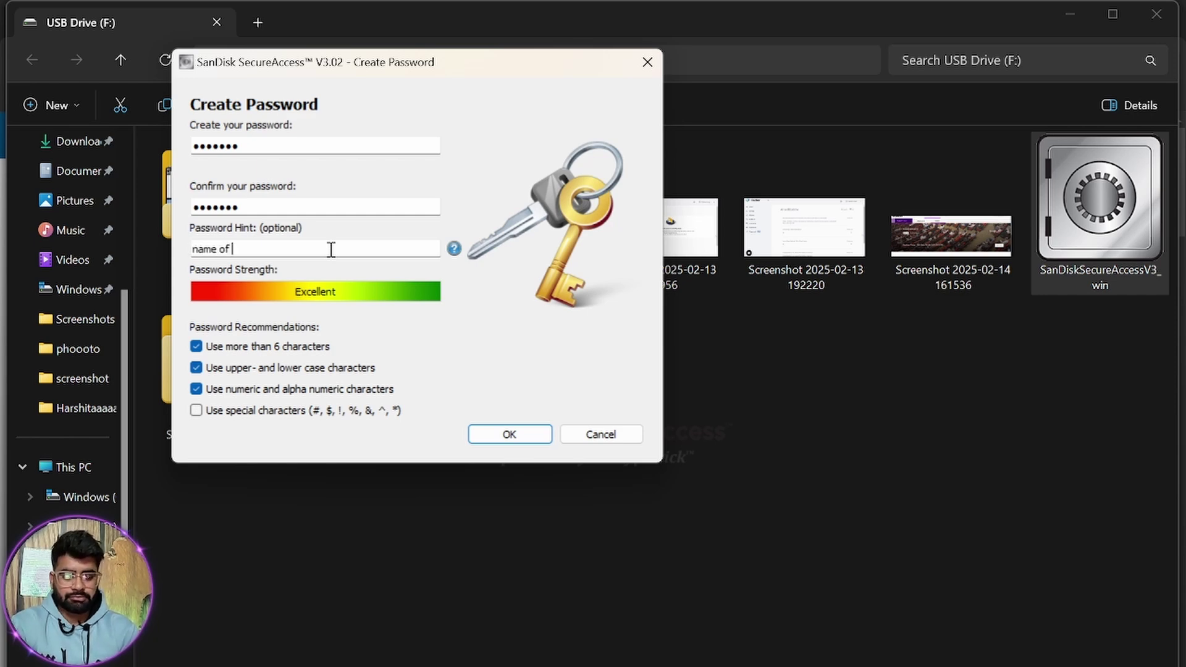
pyautogui.write(' god and @321')
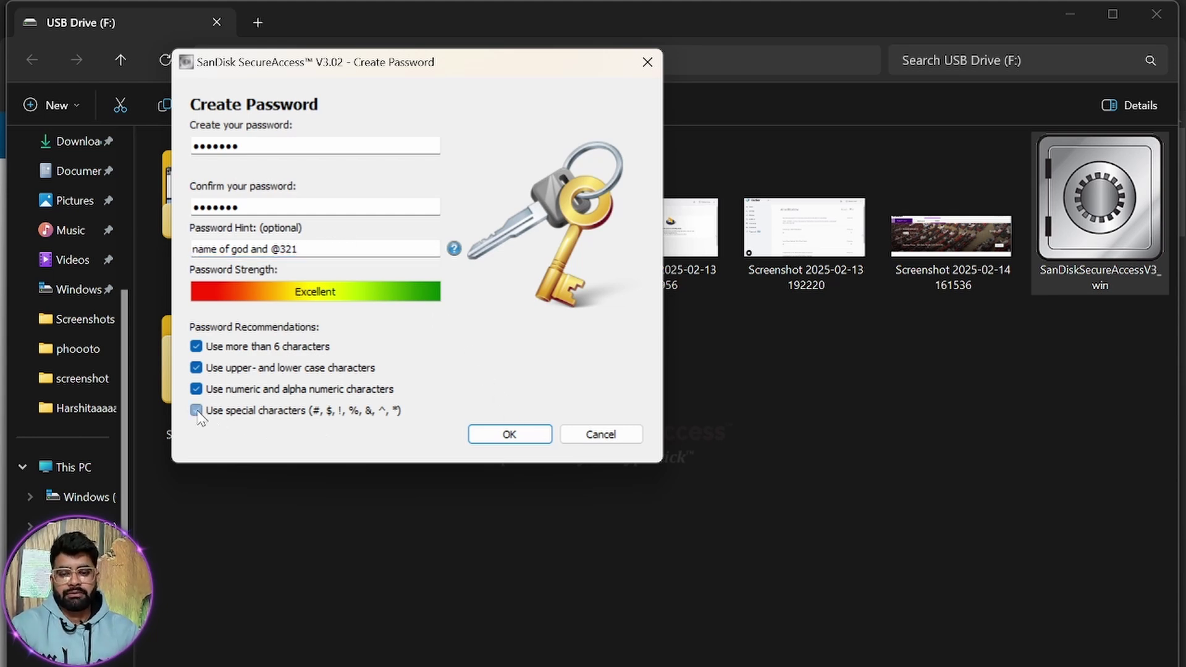
pyautogui.click(498, 435)
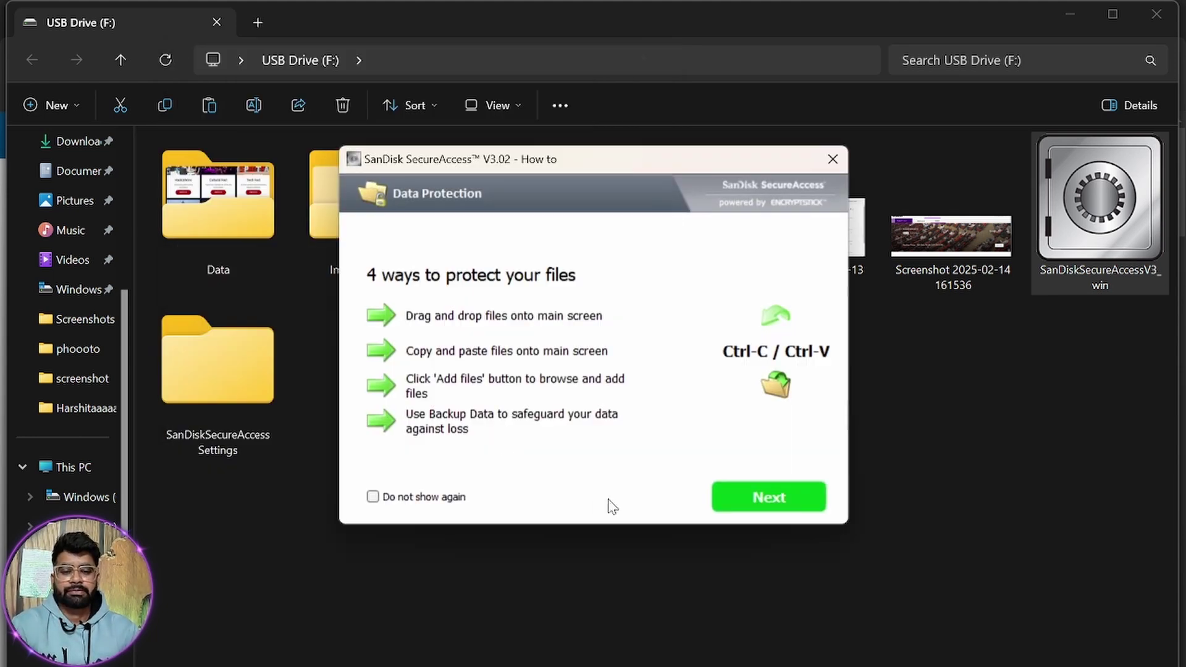
pyautogui.click(373, 497)
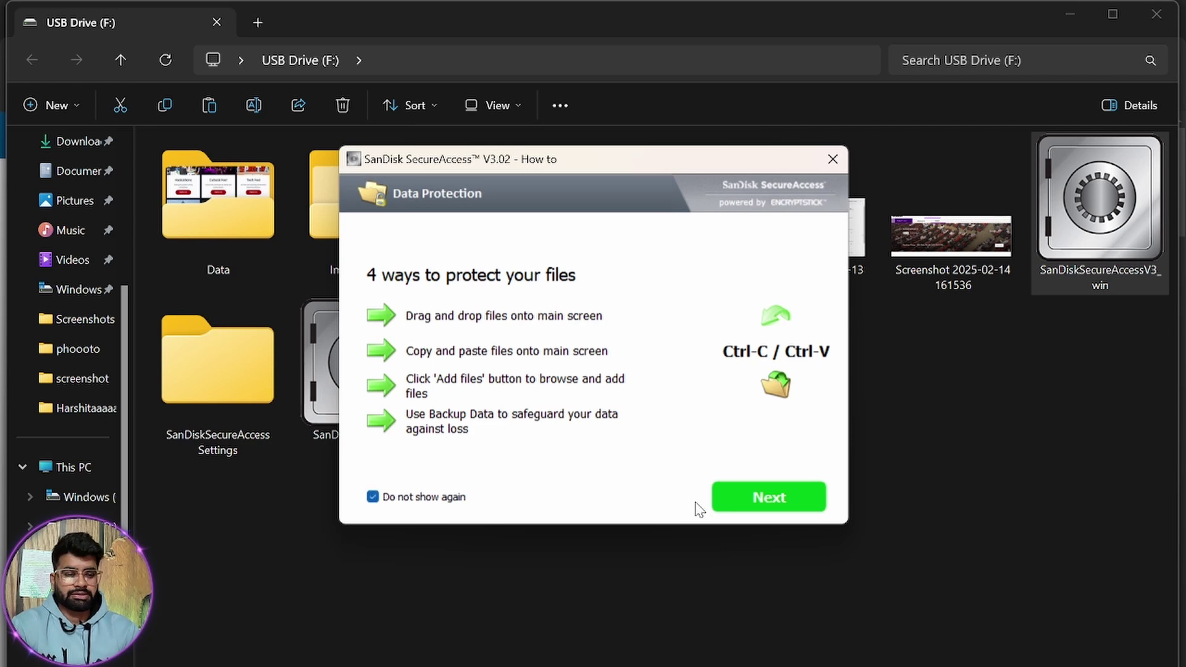
# Close the How to guide and snap the empty vault window to the left half.
pyautogui.click(750, 498)
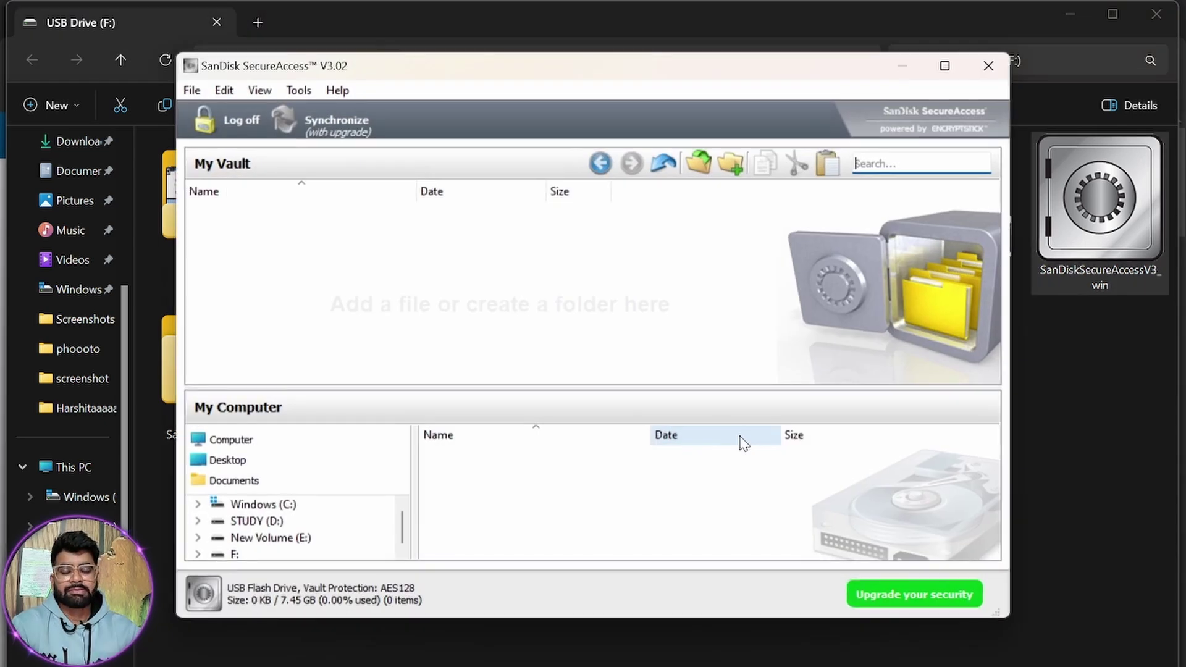
pyautogui.moveTo(646, 74); pyautogui.dragTo(564, 116)
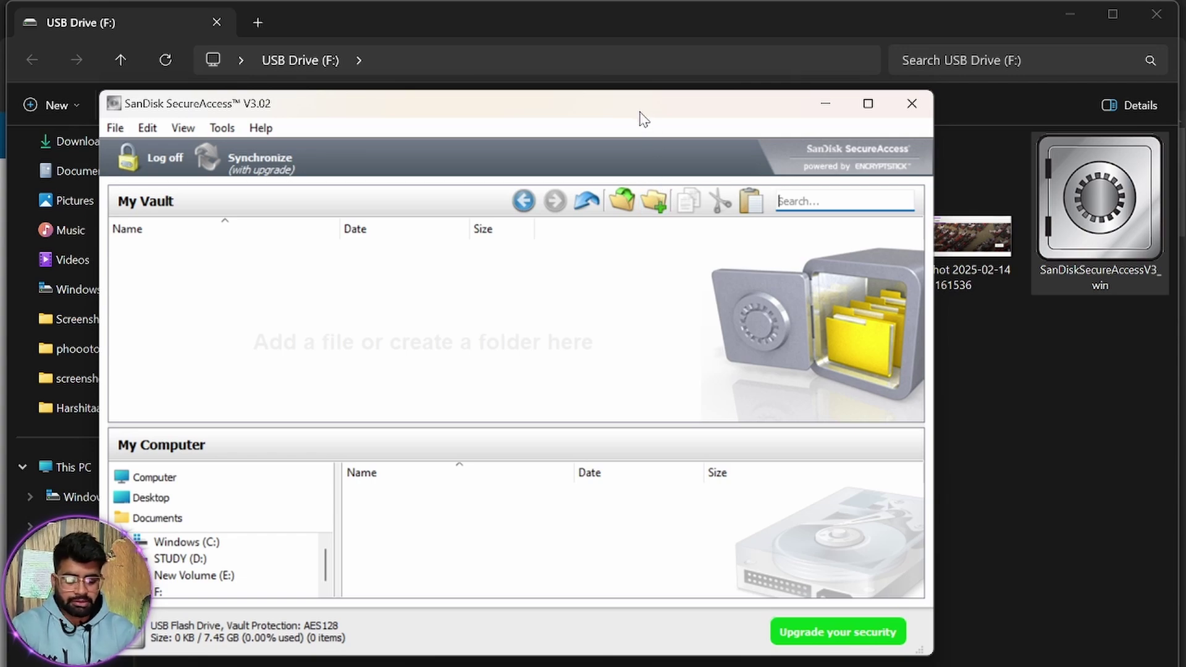
pyautogui.press('super+Left')
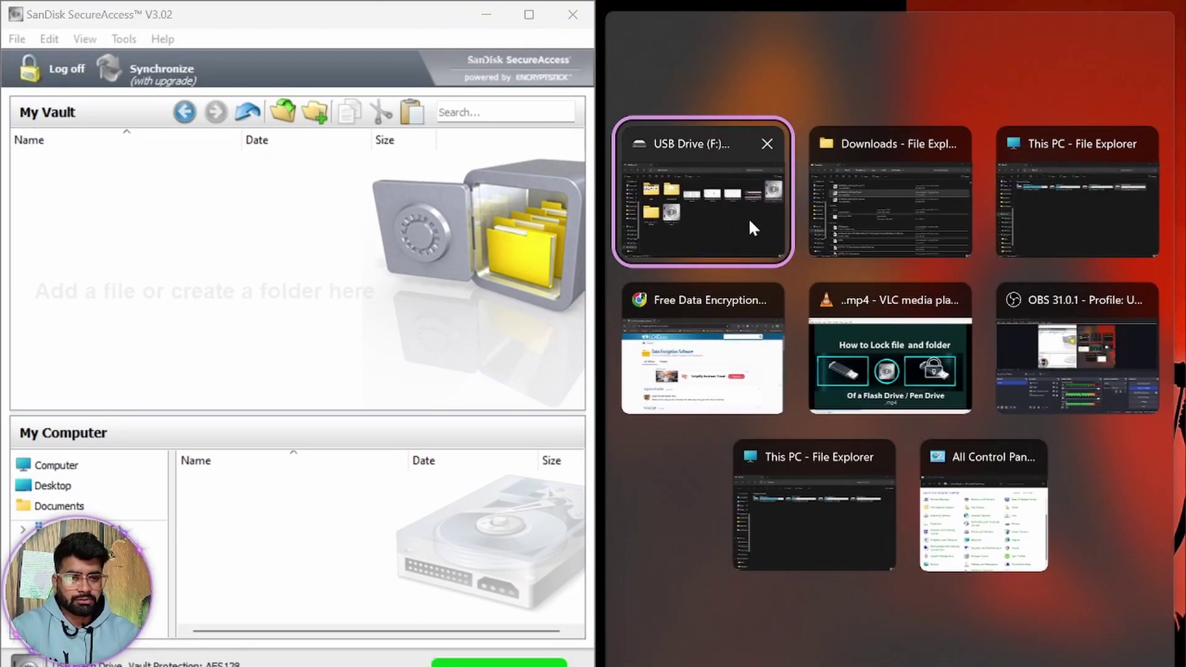
# Place USB Drive (F:) beside the vault and drag the four screenshots into My Vault.
pyautogui.click(744, 222)
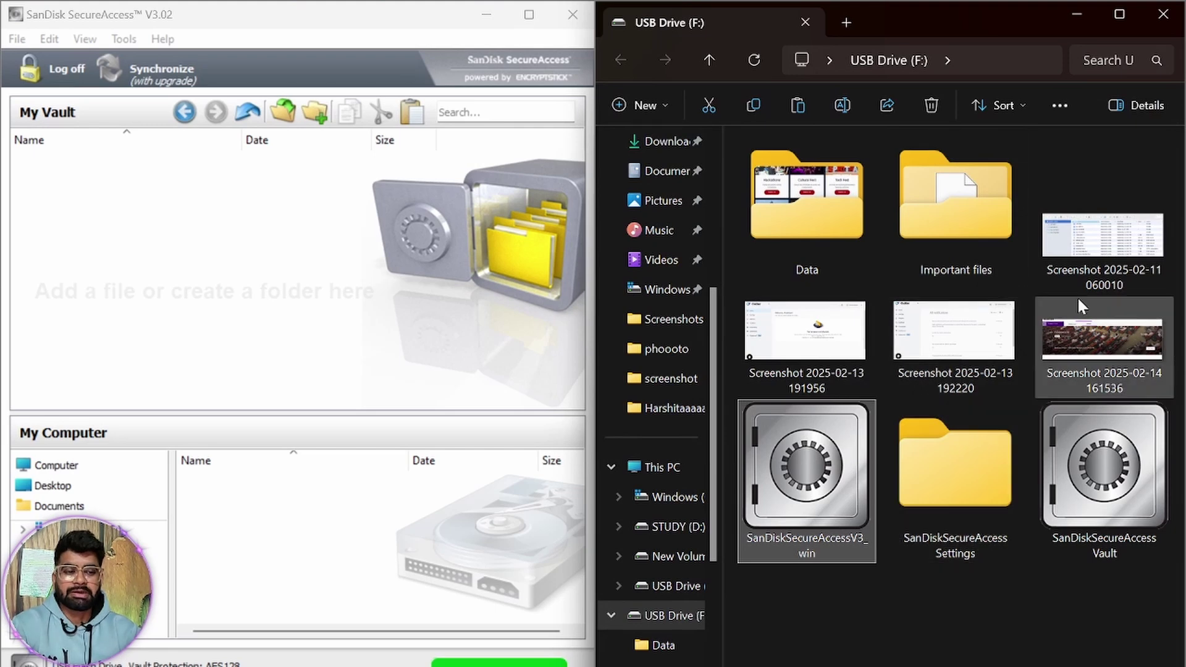
pyautogui.click(1097, 247)
pyautogui.keyDown('ctrl'); pyautogui.click(1103, 346); pyautogui.keyUp('ctrl')
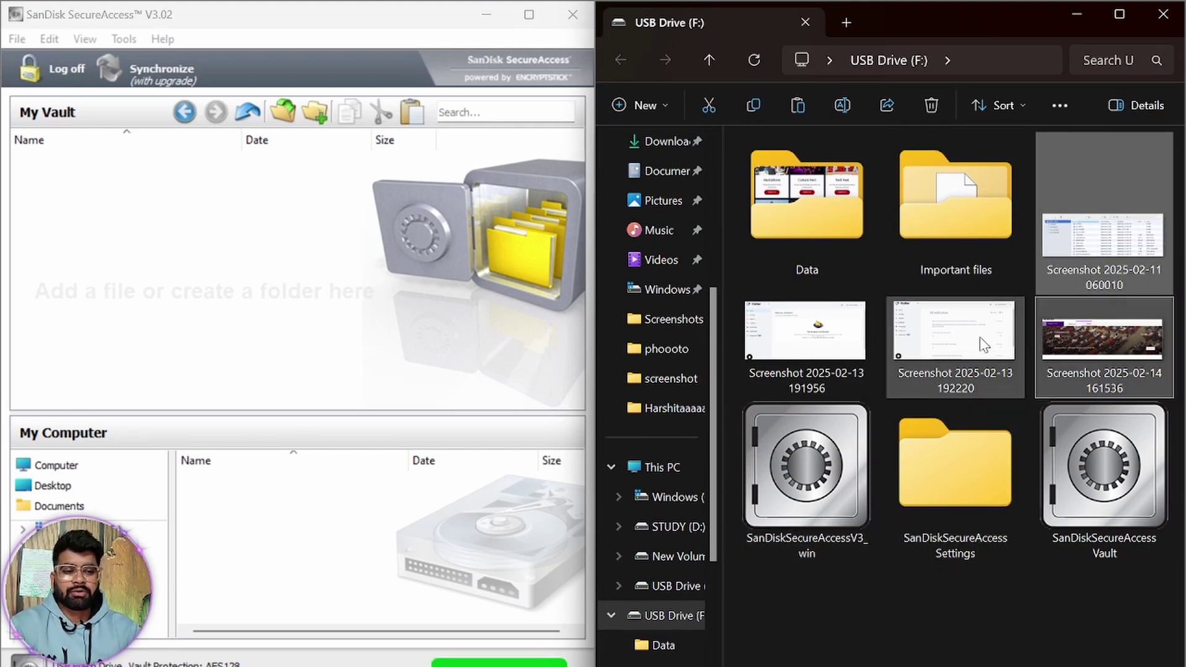
pyautogui.keyDown('ctrl'); pyautogui.click(980, 336); pyautogui.keyUp('ctrl')
pyautogui.keyDown('ctrl'); pyautogui.click(828, 346); pyautogui.keyUp('ctrl')
pyautogui.moveTo(906, 350); pyautogui.dragTo(290, 288)
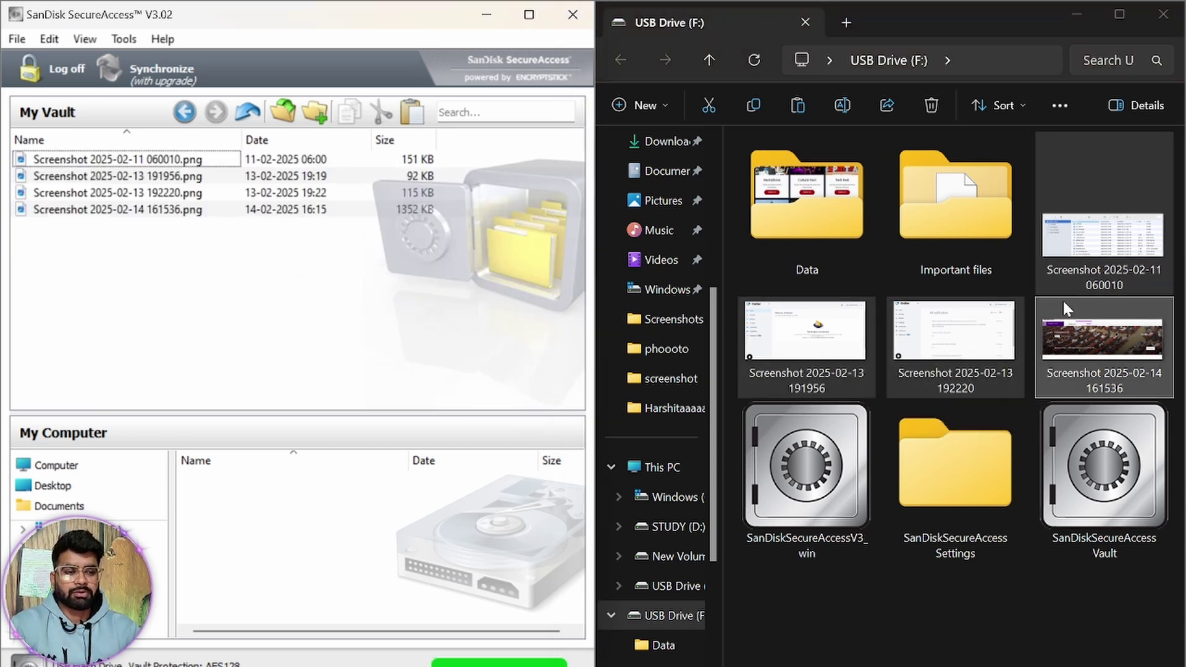
# Select the four original screenshots on the drive and permanently delete them.
pyautogui.click(1069, 257)
pyautogui.keyDown('ctrl'); pyautogui.click(1082, 352); pyautogui.keyUp('ctrl')
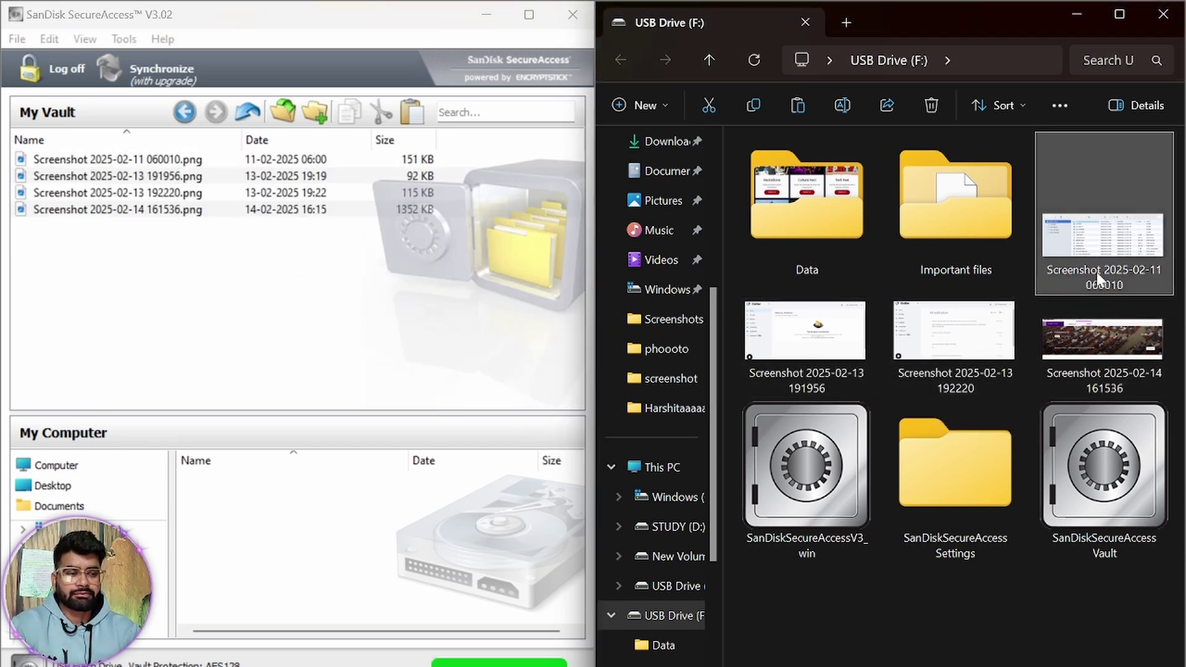
pyautogui.keyDown('ctrl'); pyautogui.click(908, 338); pyautogui.keyUp('ctrl')
pyautogui.keyDown('ctrl'); pyautogui.click(851, 347); pyautogui.keyUp('ctrl')
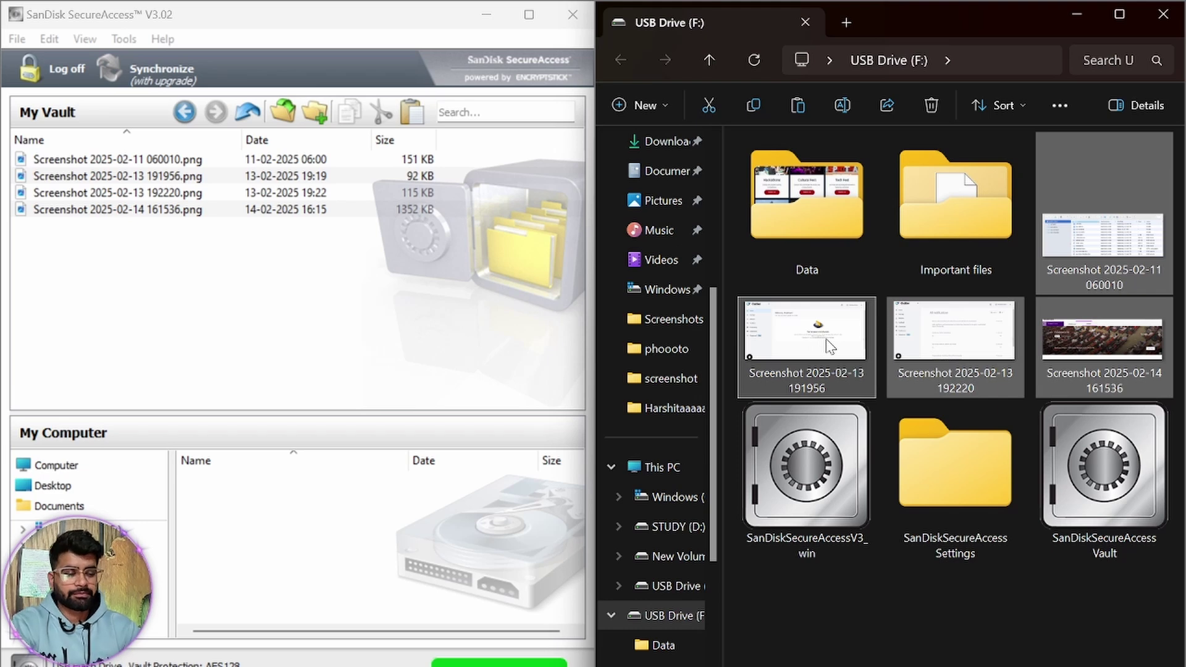
pyautogui.hotkey('shift', 'Delete')
# Confirm the screenshot deletion and drag the Data folder into the vault.
pyautogui.click(656, 378)
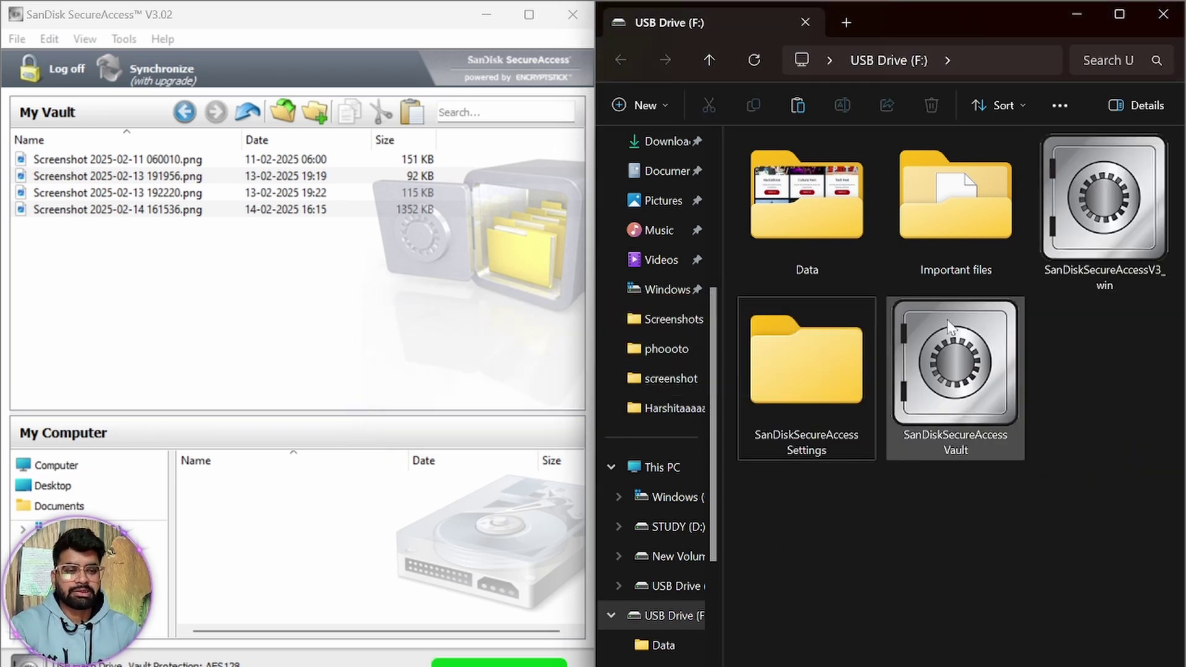
pyautogui.doubleClick(821, 226)
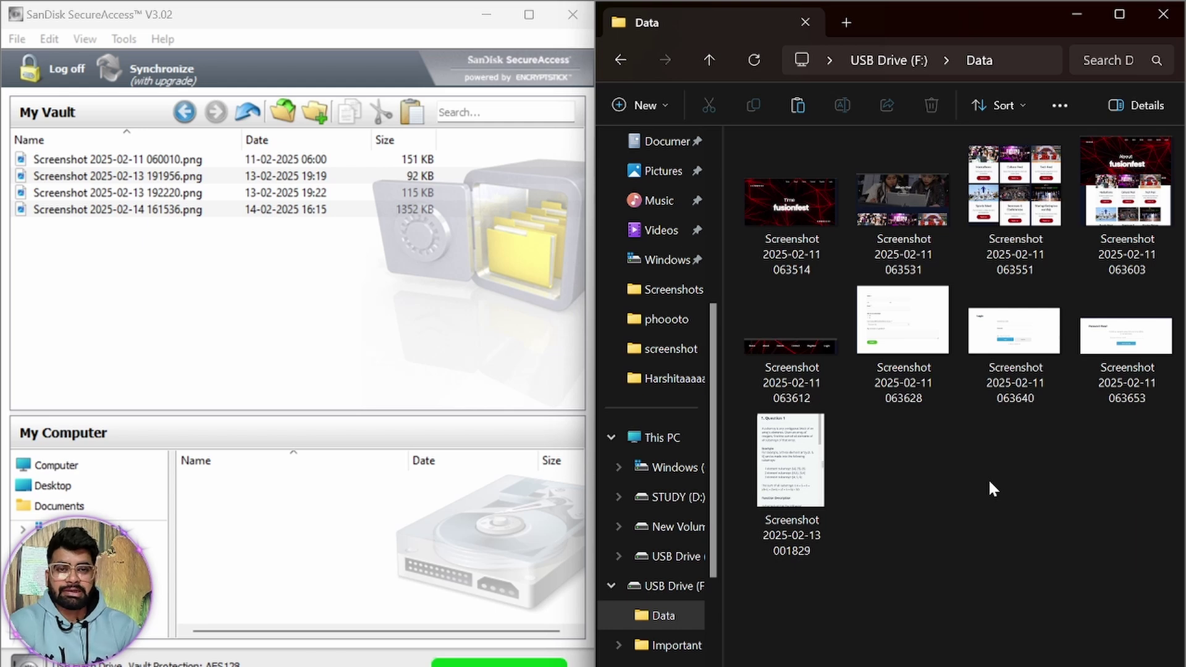
pyautogui.click(618, 57)
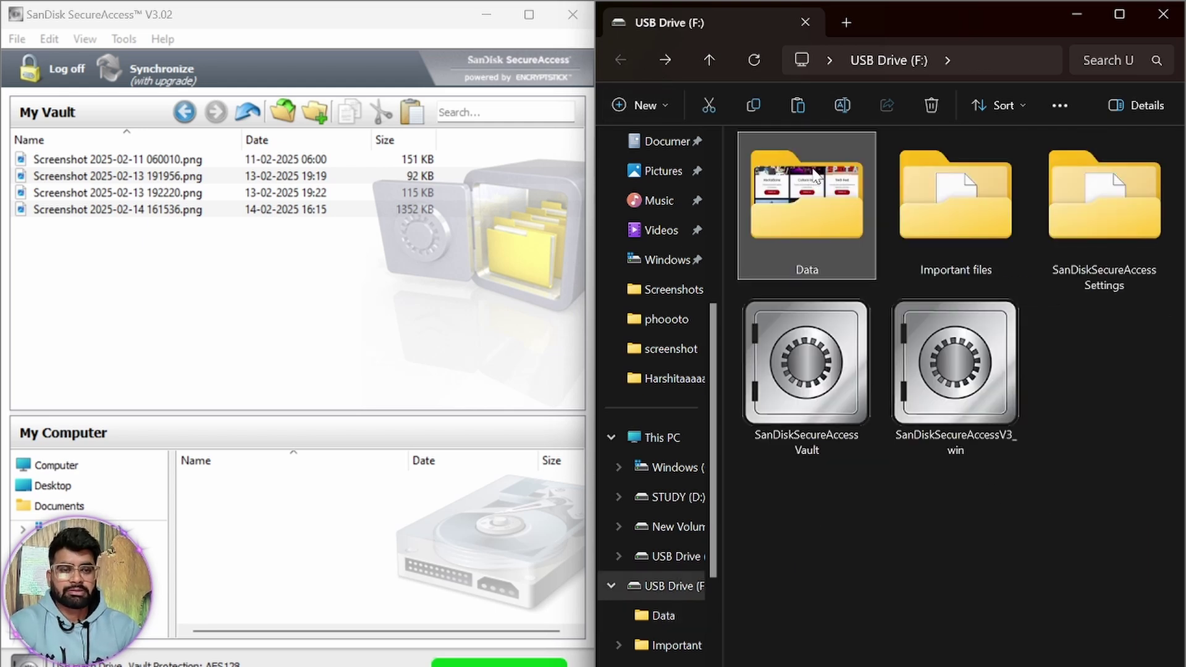
pyautogui.moveTo(836, 216); pyautogui.dragTo(324, 290)
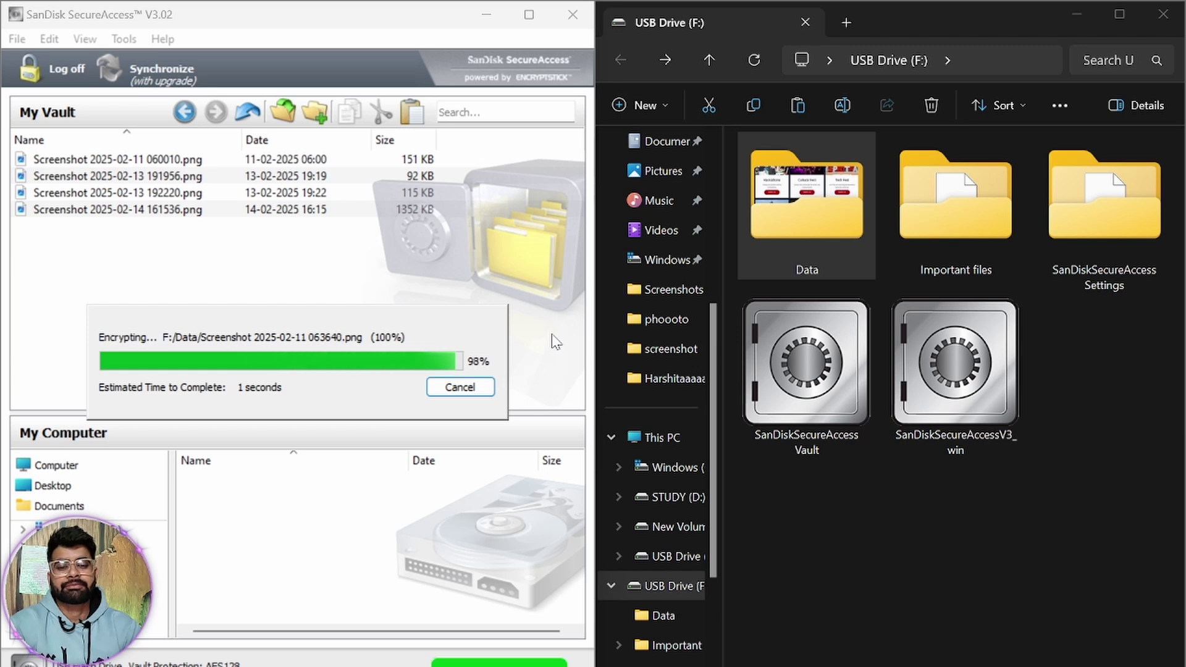
# Permanently delete the original Data folder from USB Drive (F:).
pyautogui.click(820, 219)
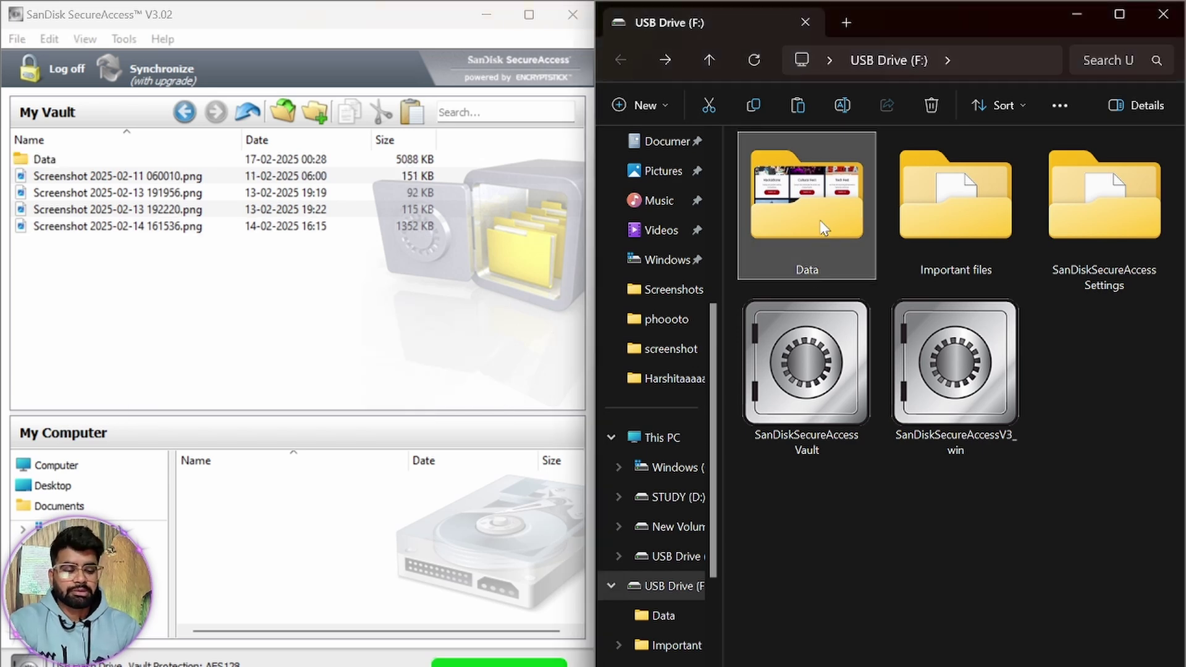
pyautogui.press('Delete')
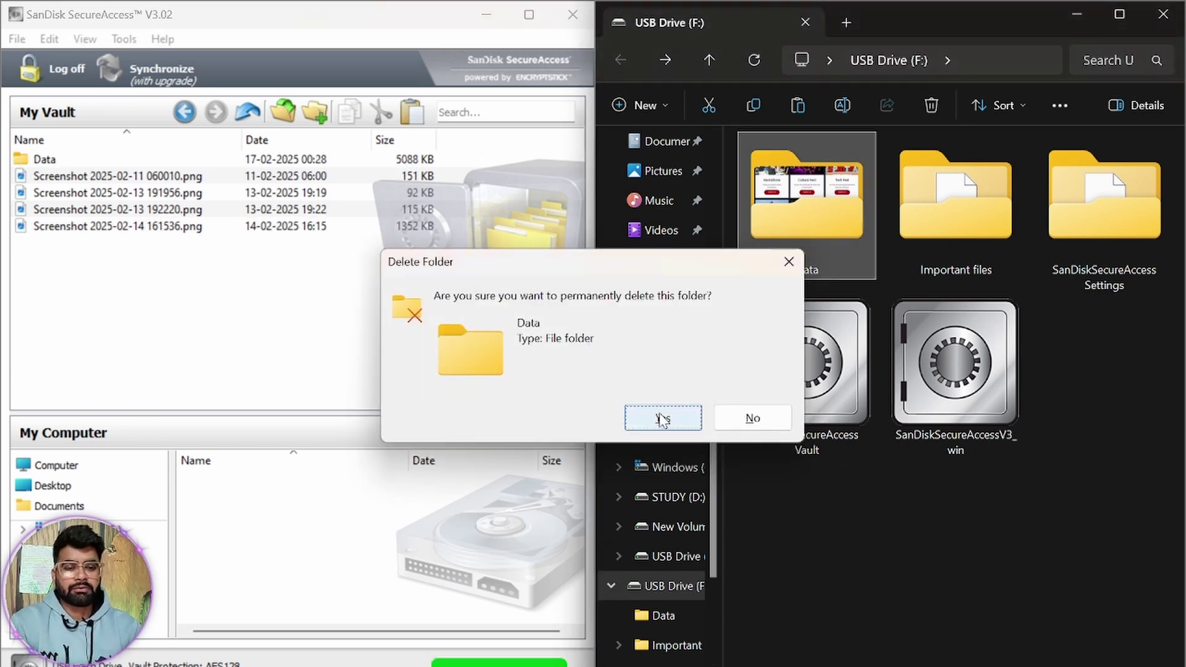
pyautogui.click(663, 418)
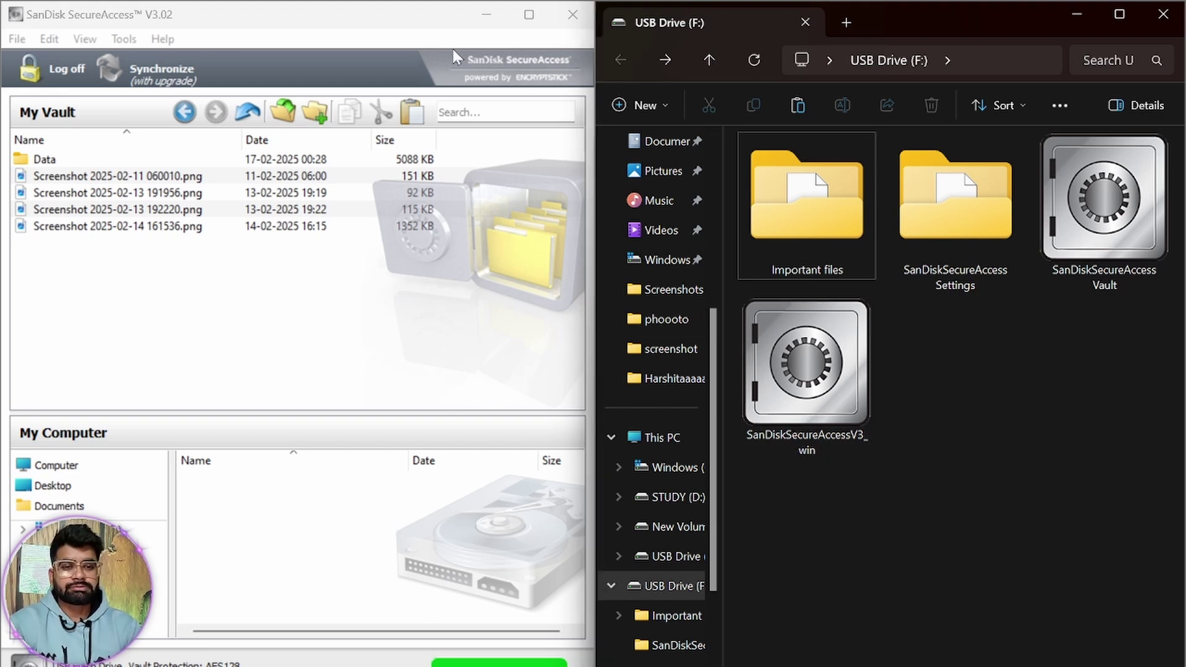
# Log off and close the vault, then open USB Drive (F:) in a maximized Explorer window.
pyautogui.click(49, 73)
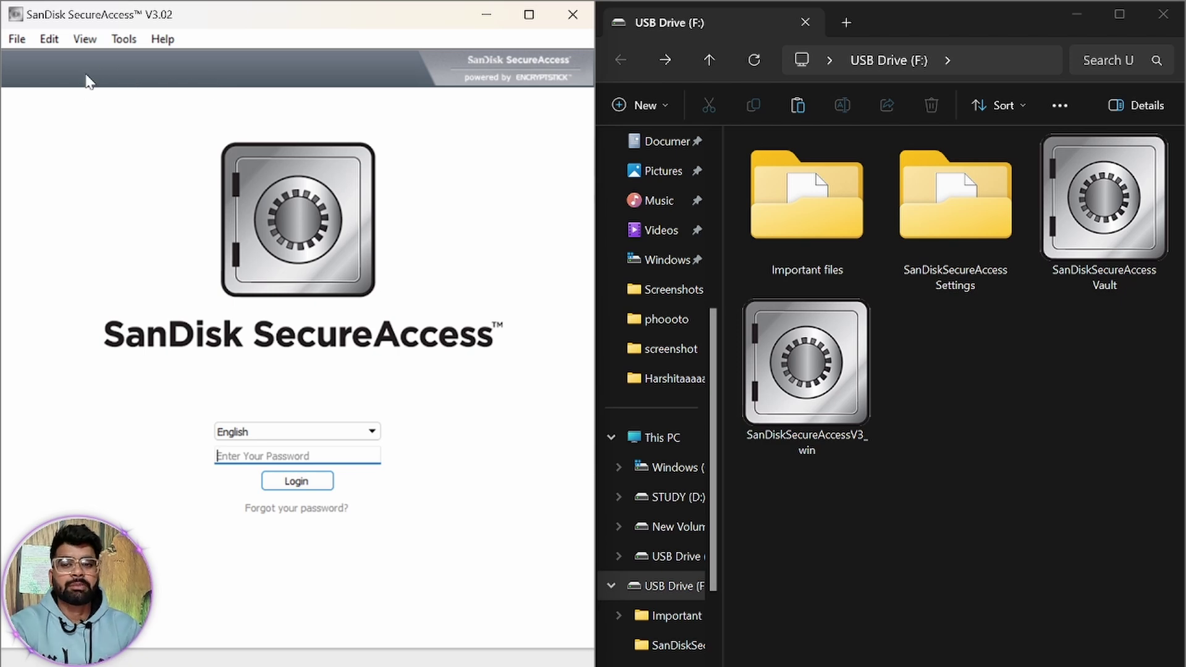
pyautogui.click(581, 15)
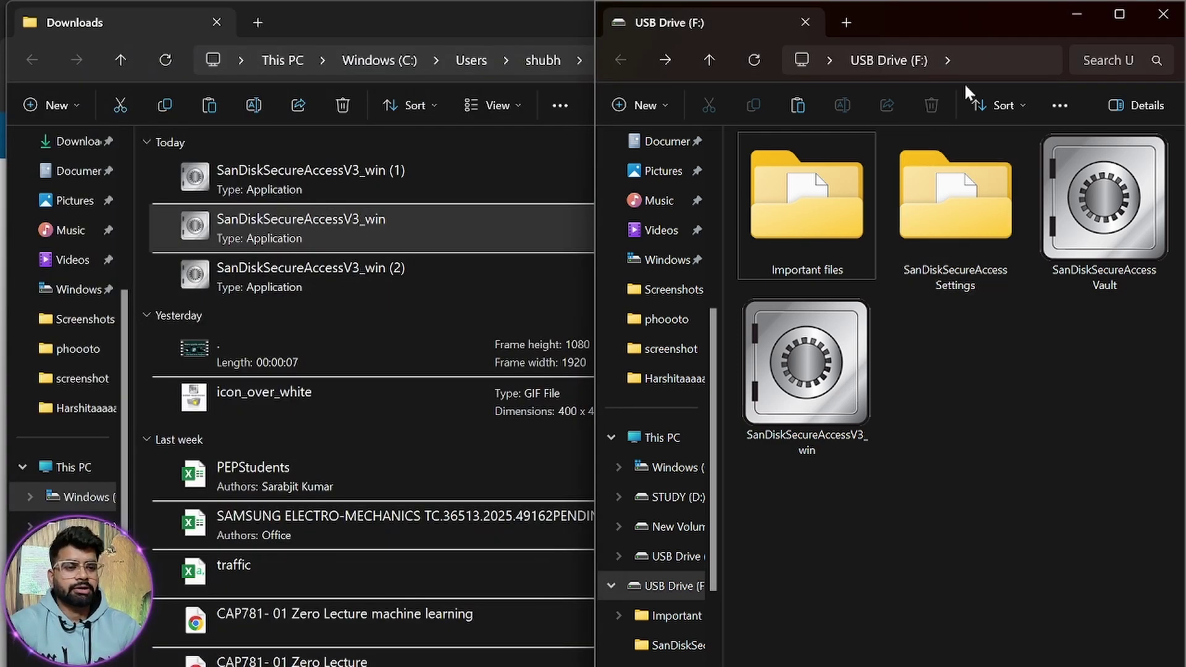
pyautogui.click(667, 433)
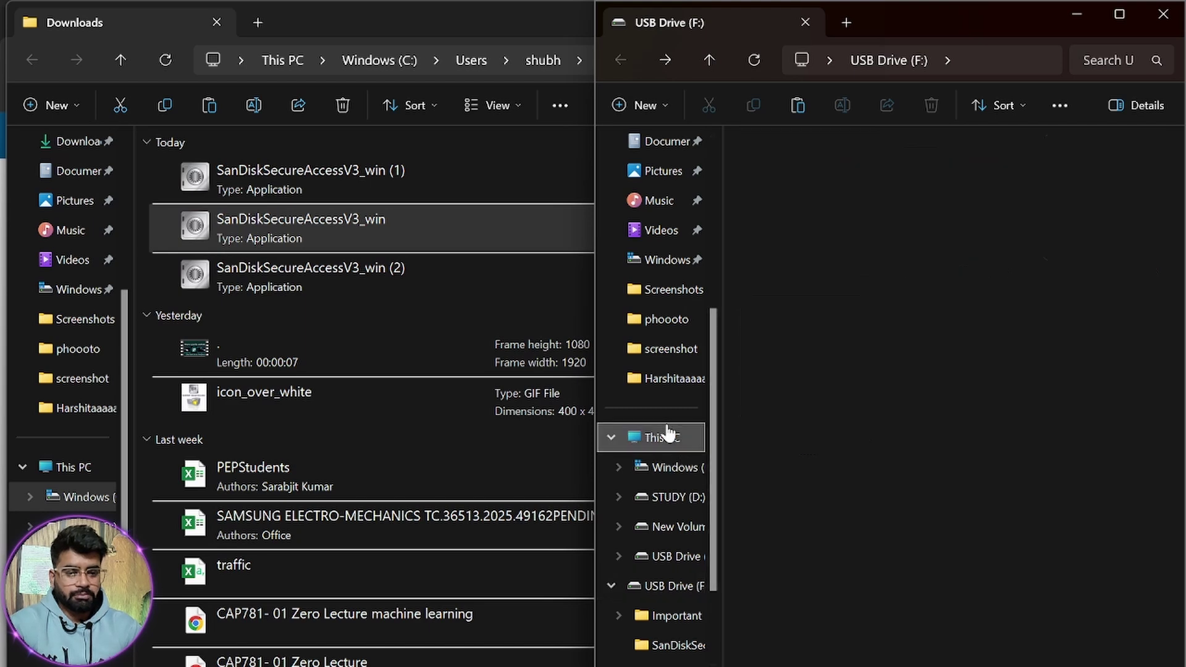
pyautogui.click(1118, 15)
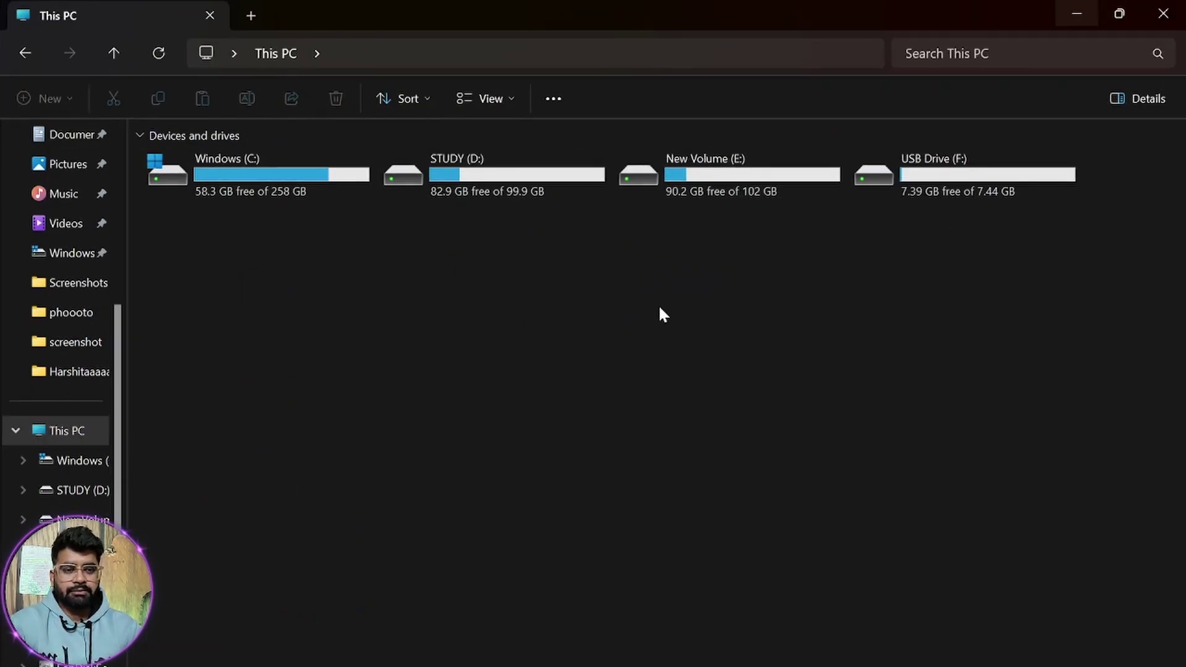
pyautogui.doubleClick(1001, 165)
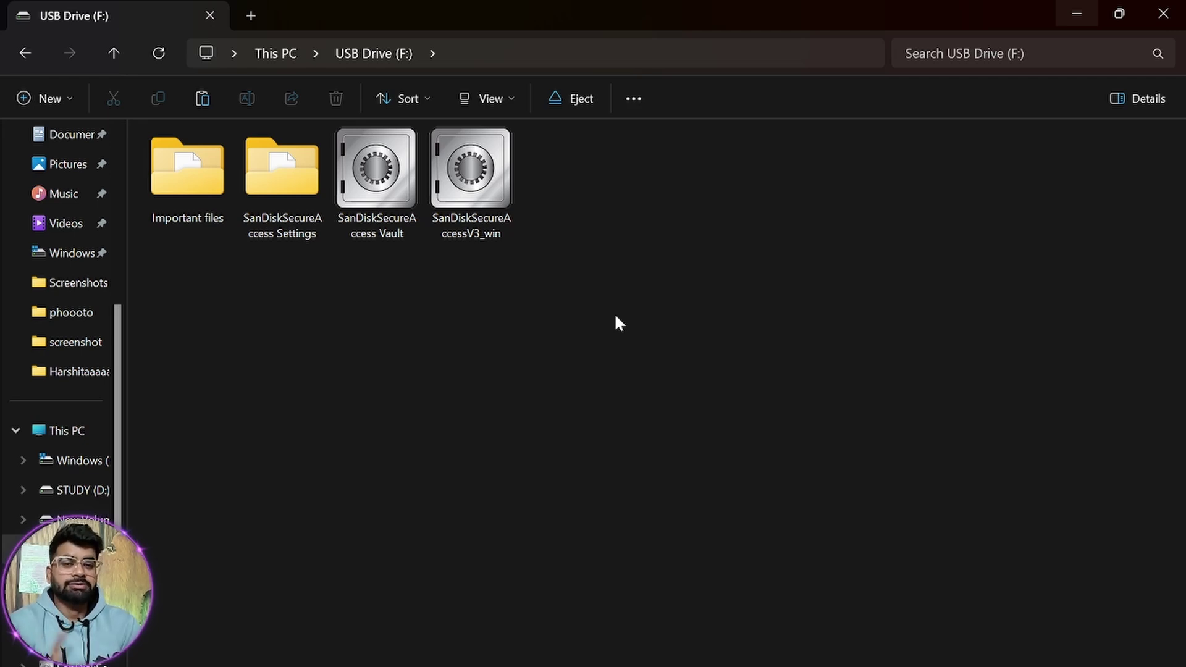
# Launch SanDiskSecureAccessV3_win from the USB drive and submit a vault password, which is rejected.
pyautogui.doubleClick(469, 185)
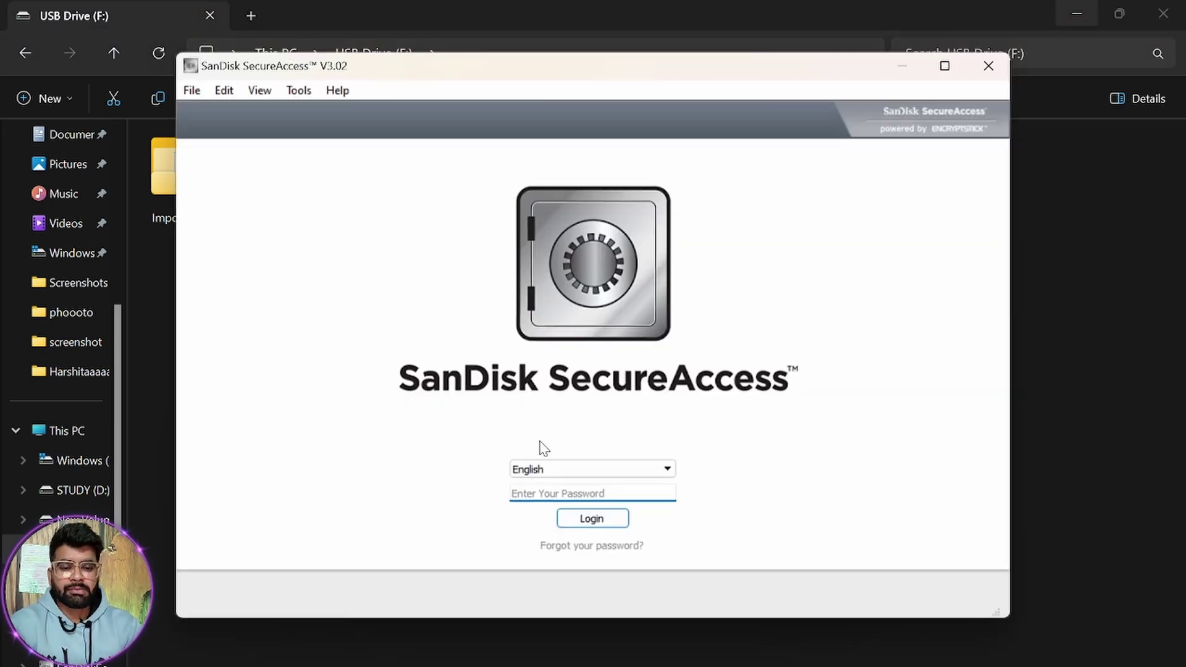
pyautogui.click(567, 494)
pyautogui.write('123456')
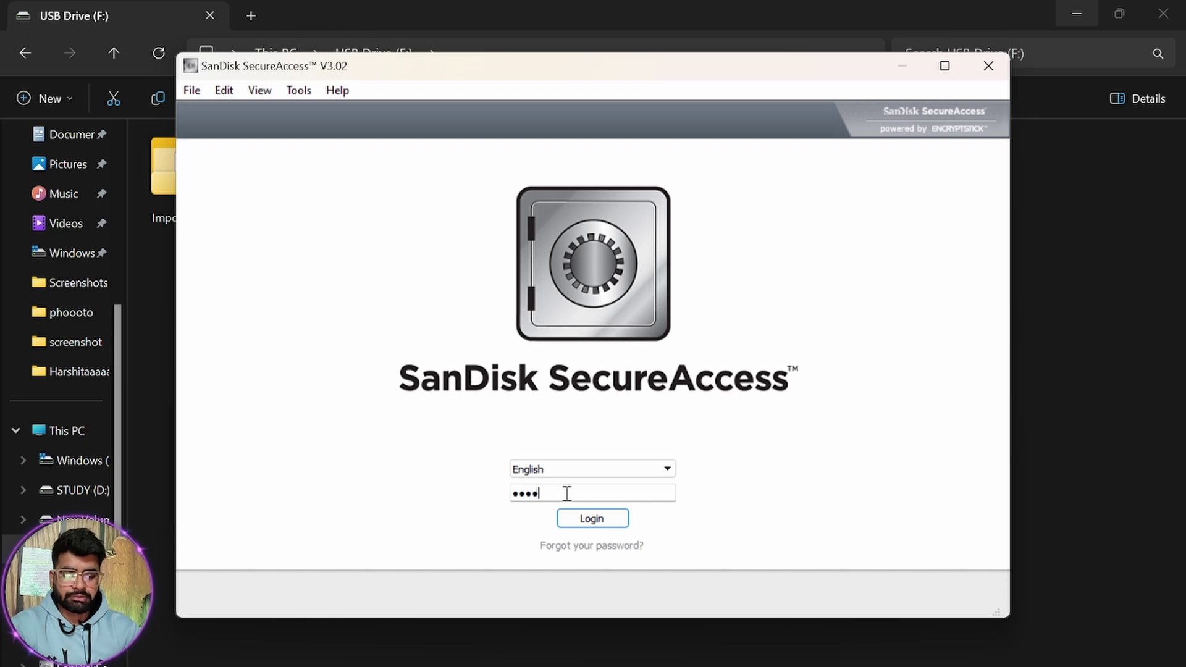
pyautogui.press('Return')
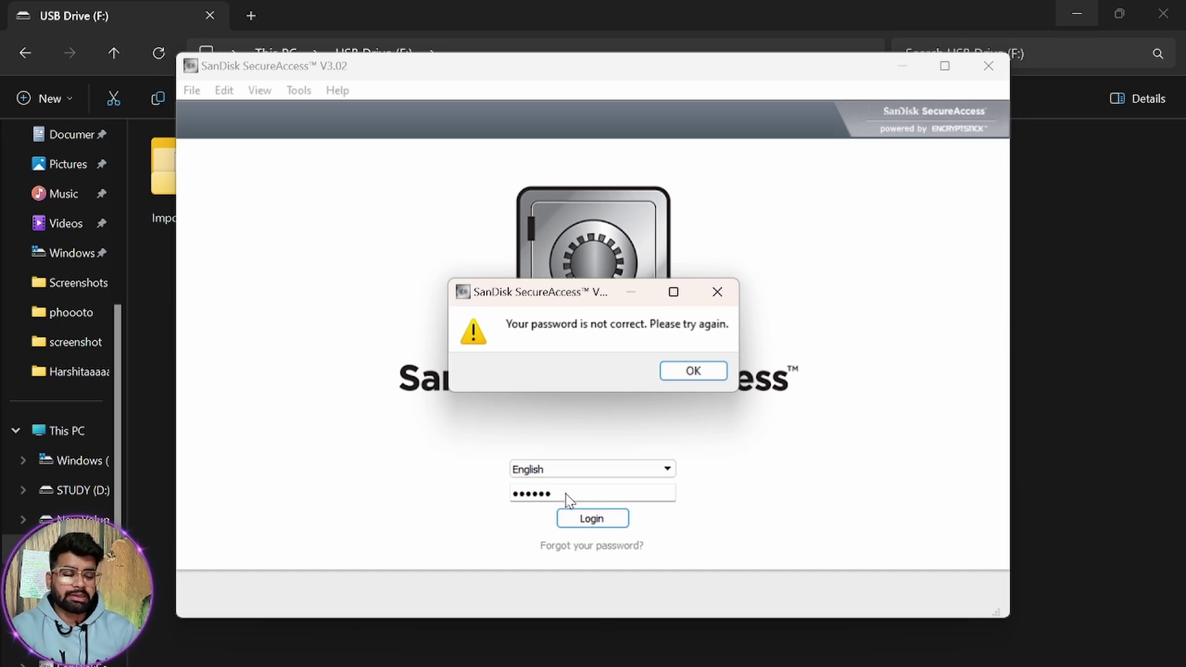
# Dismiss the incorrect-password warning and enter the correct vault password to unlock it.
pyautogui.press('Return')
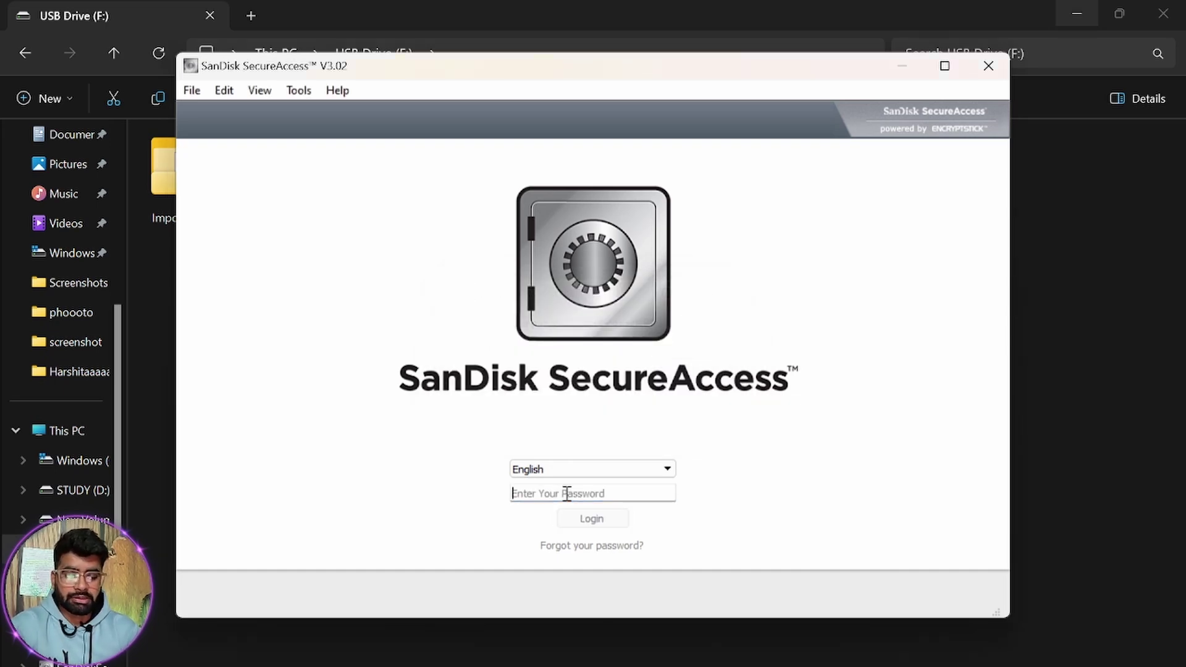
pyautogui.write('••••••••')
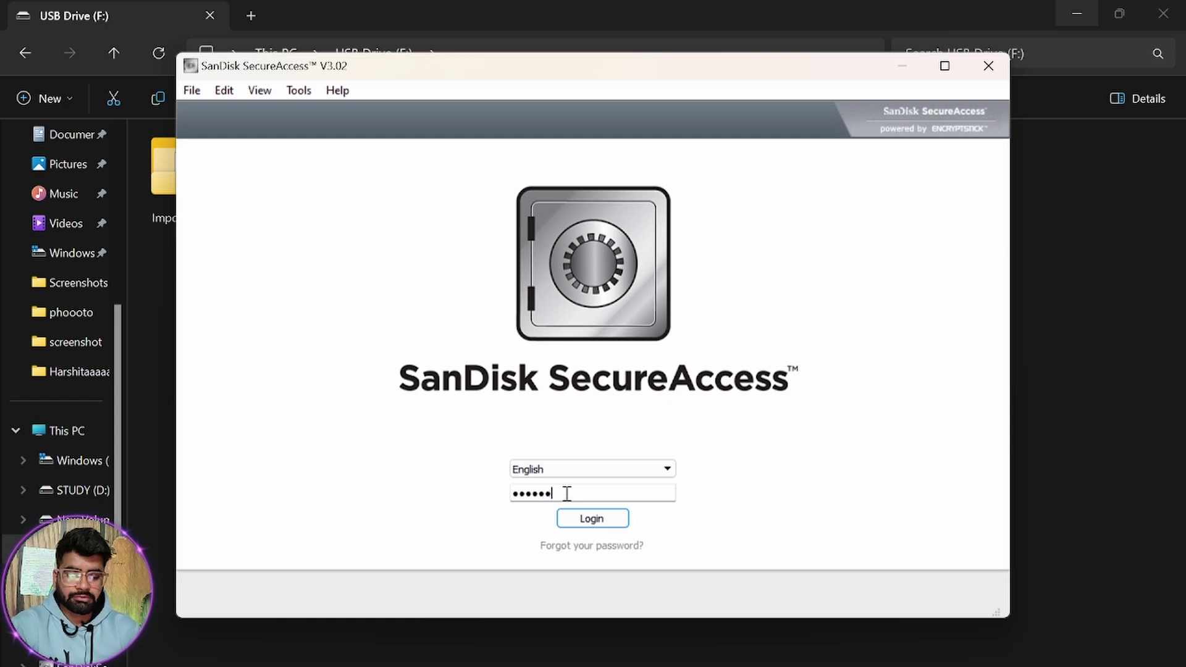
pyautogui.press('Return')
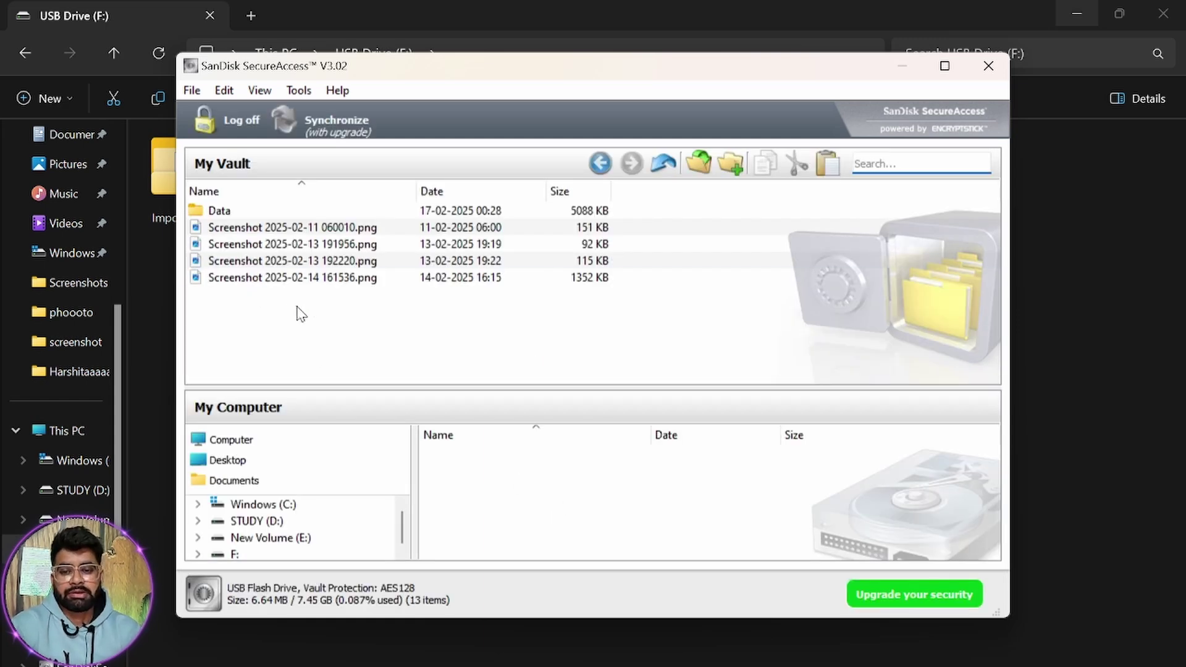
pyautogui.click(313, 266)
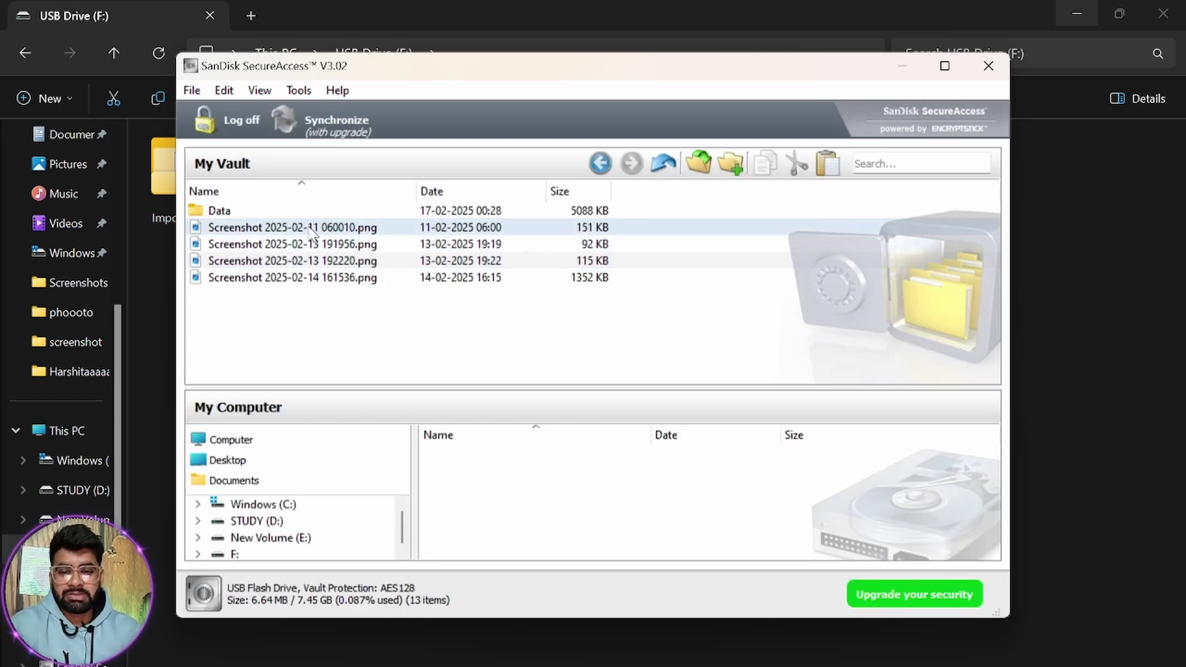
pyautogui.doubleClick(272, 211)
pyautogui.click(600, 163)
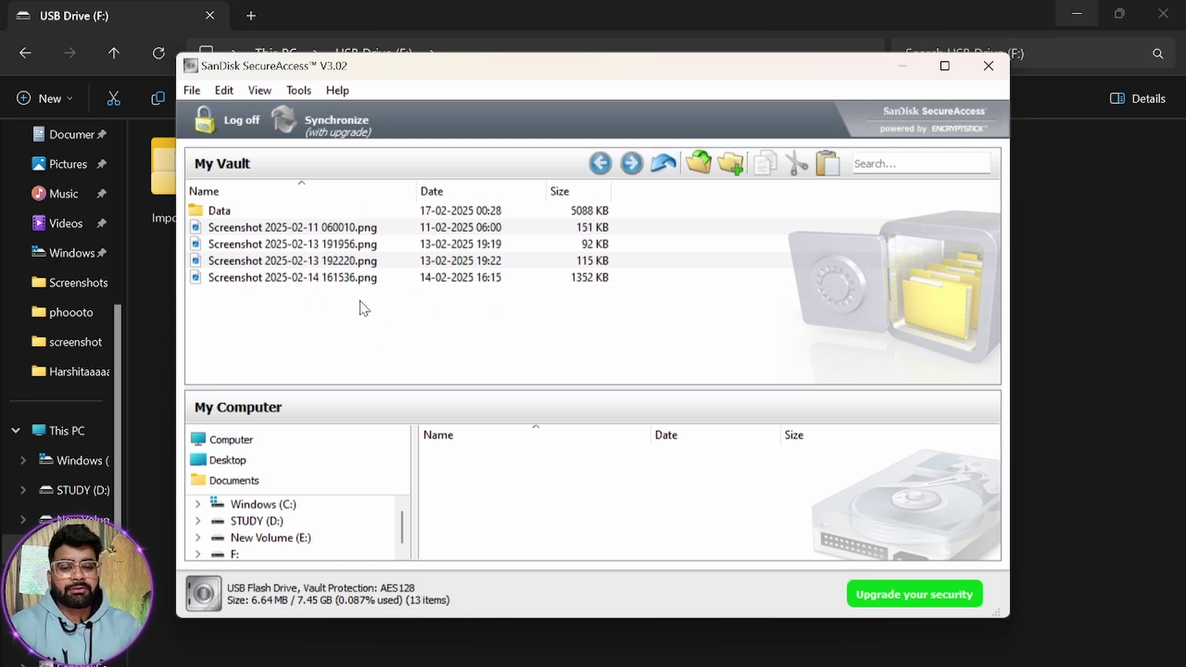
pyautogui.doubleClick(331, 244)
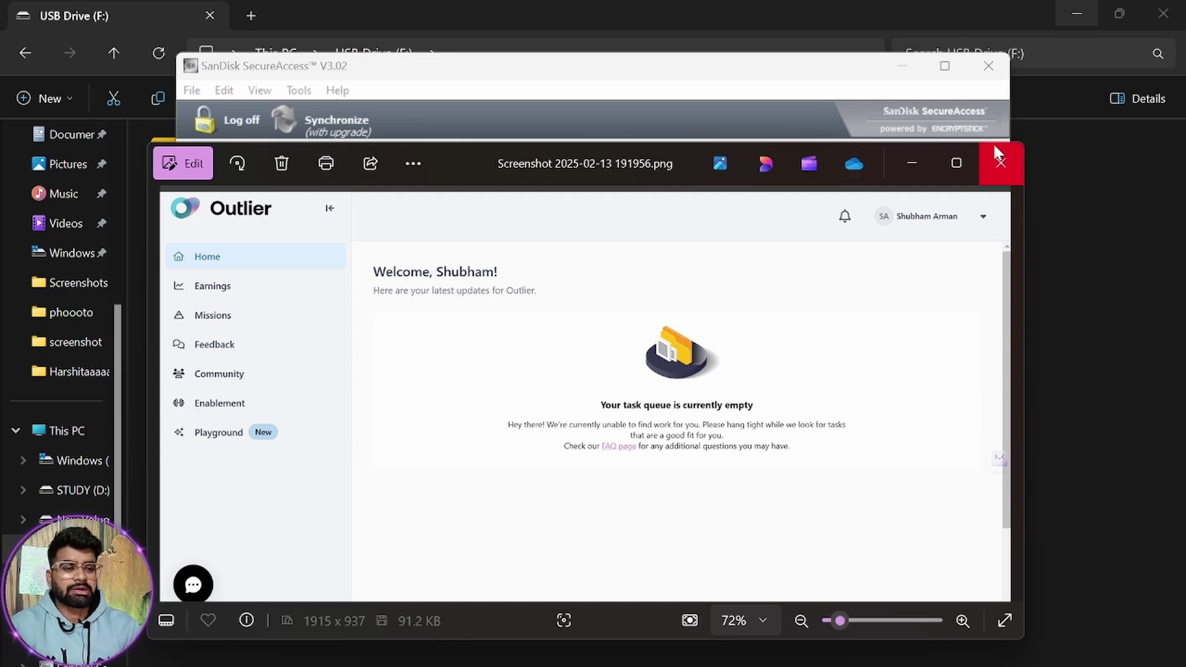
pyautogui.click(1000, 163)
pyautogui.doubleClick(307, 261)
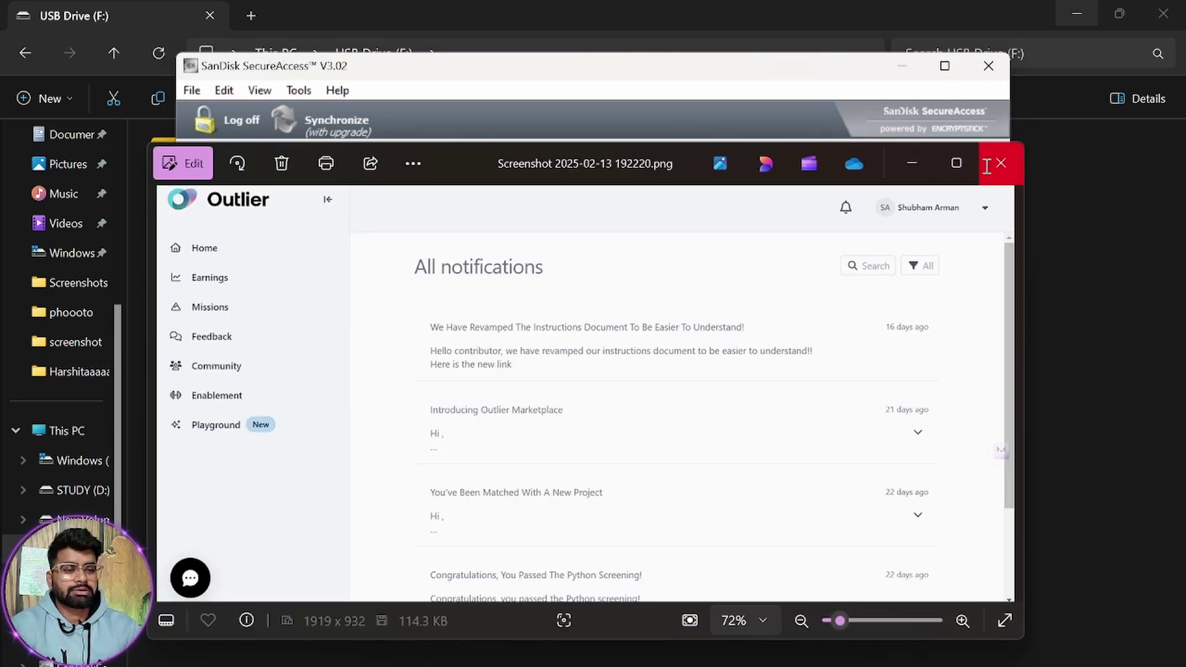
pyautogui.click(987, 166)
pyautogui.doubleClick(307, 228)
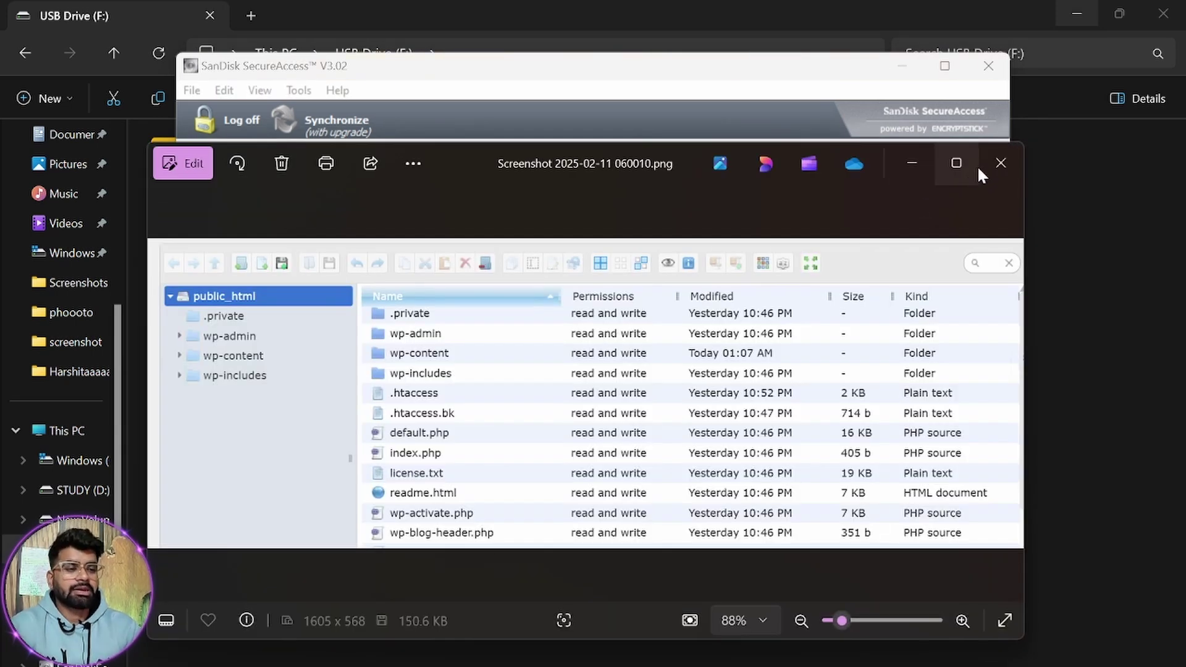
pyautogui.click(1000, 162)
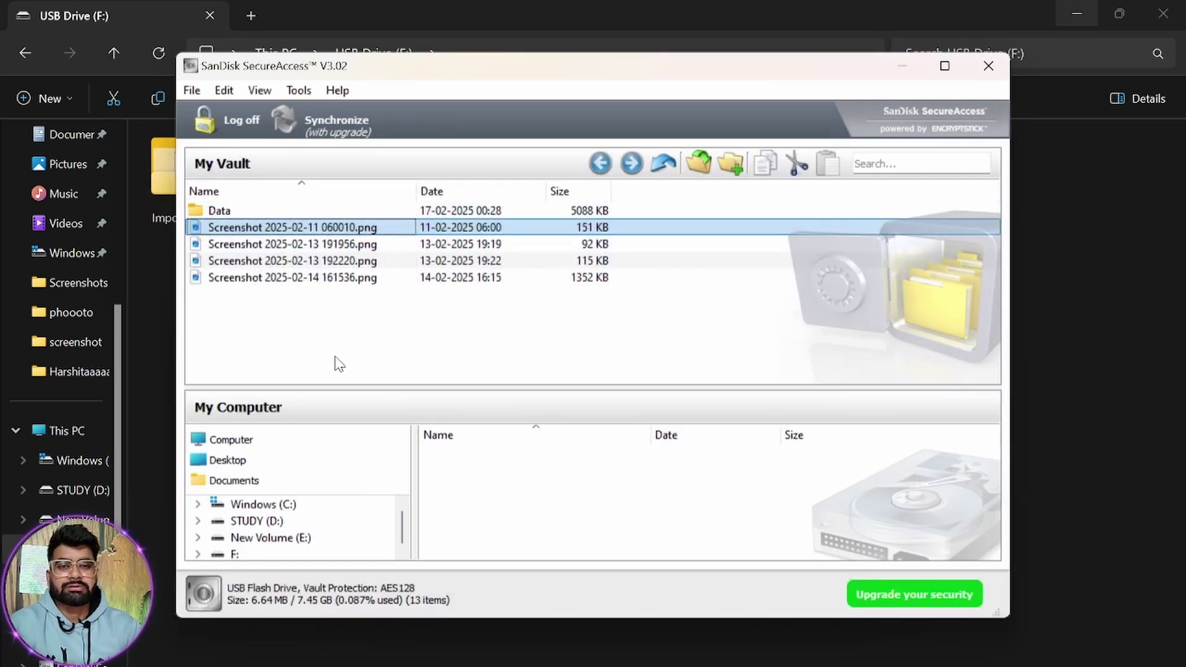
pyautogui.rightClick(306, 243)
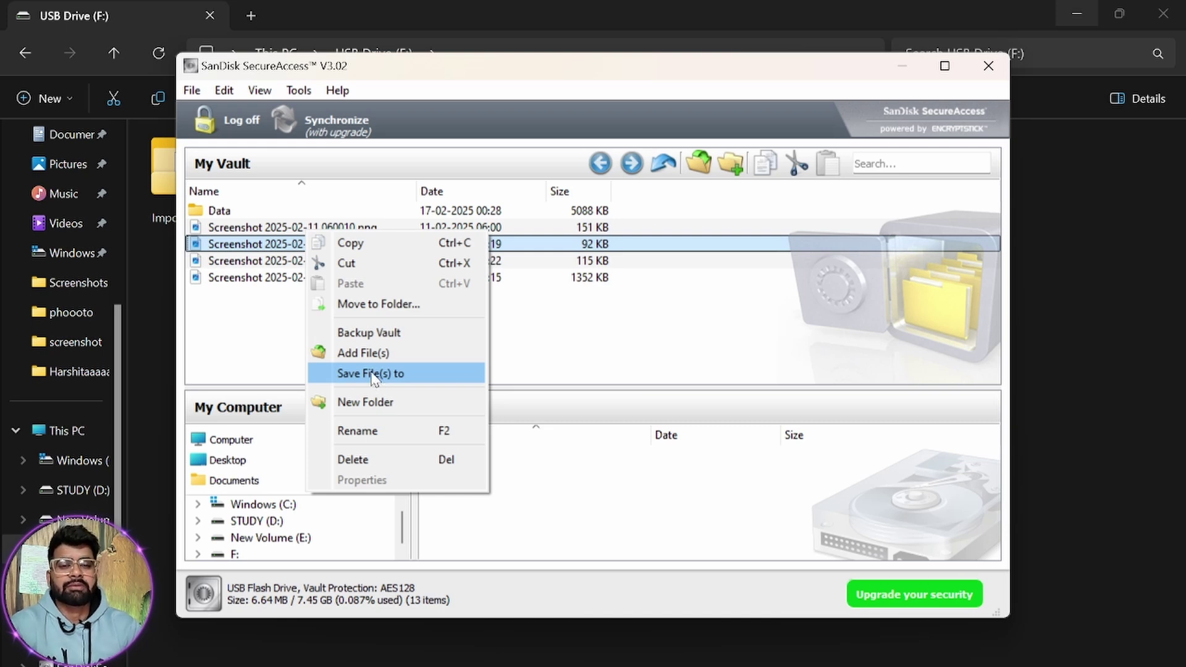
pyautogui.click(643, 331)
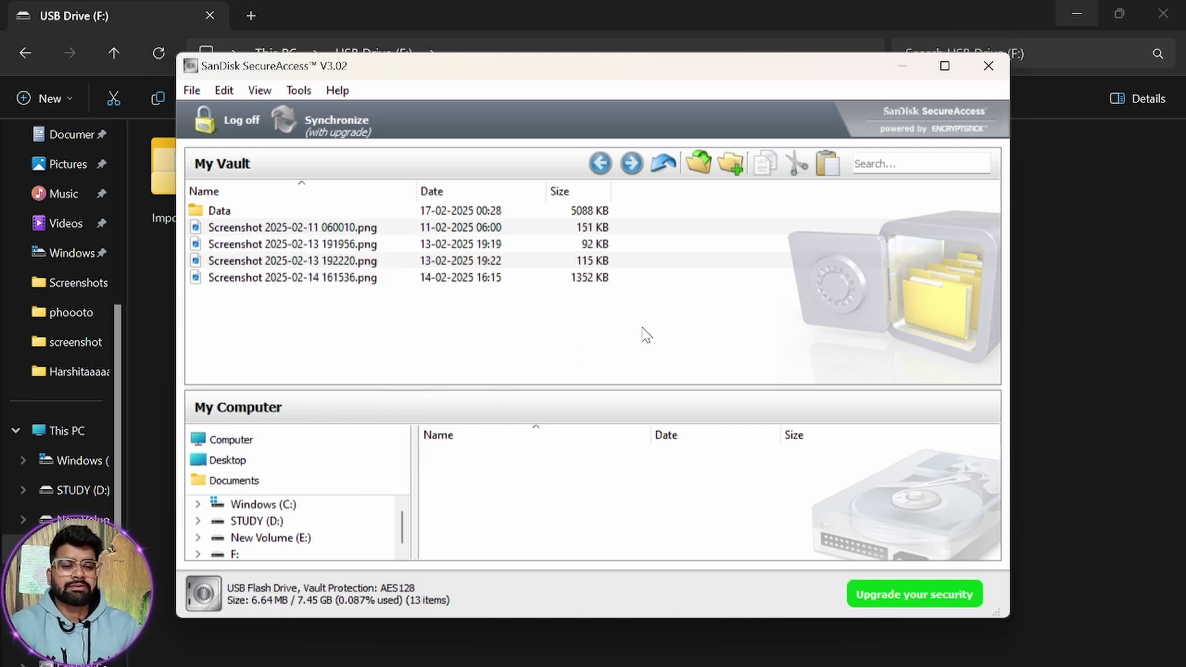
pyautogui.doubleClick(299, 244)
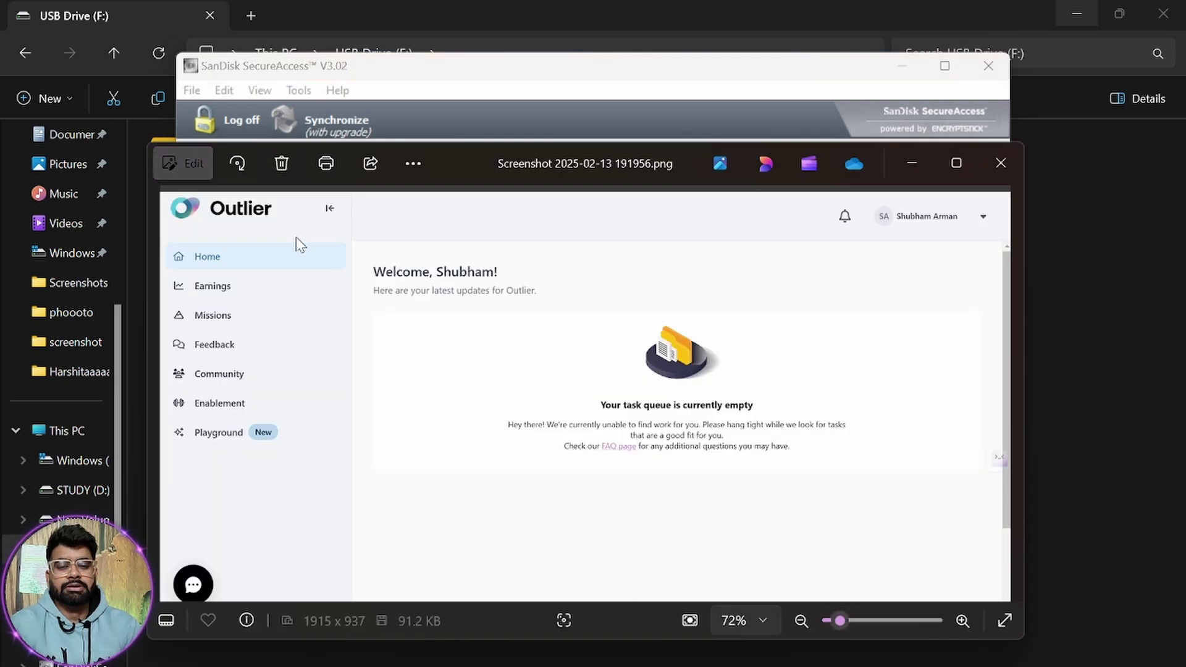
pyautogui.click(1006, 163)
pyautogui.moveTo(328, 227); pyautogui.dragTo(331, 231)
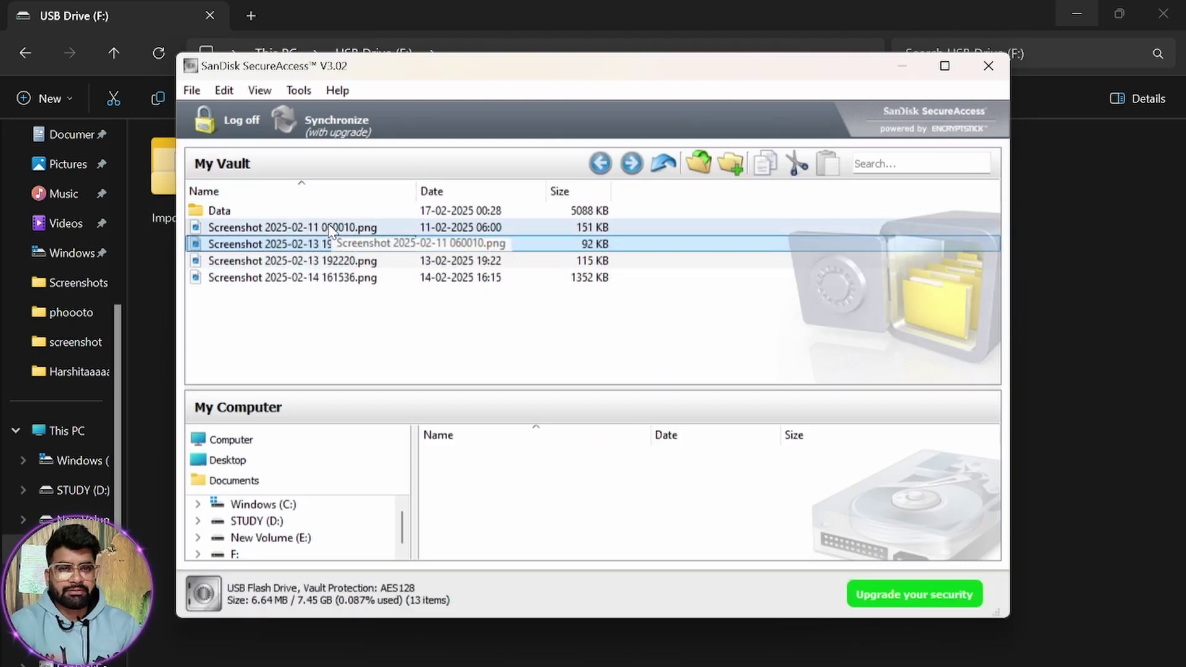